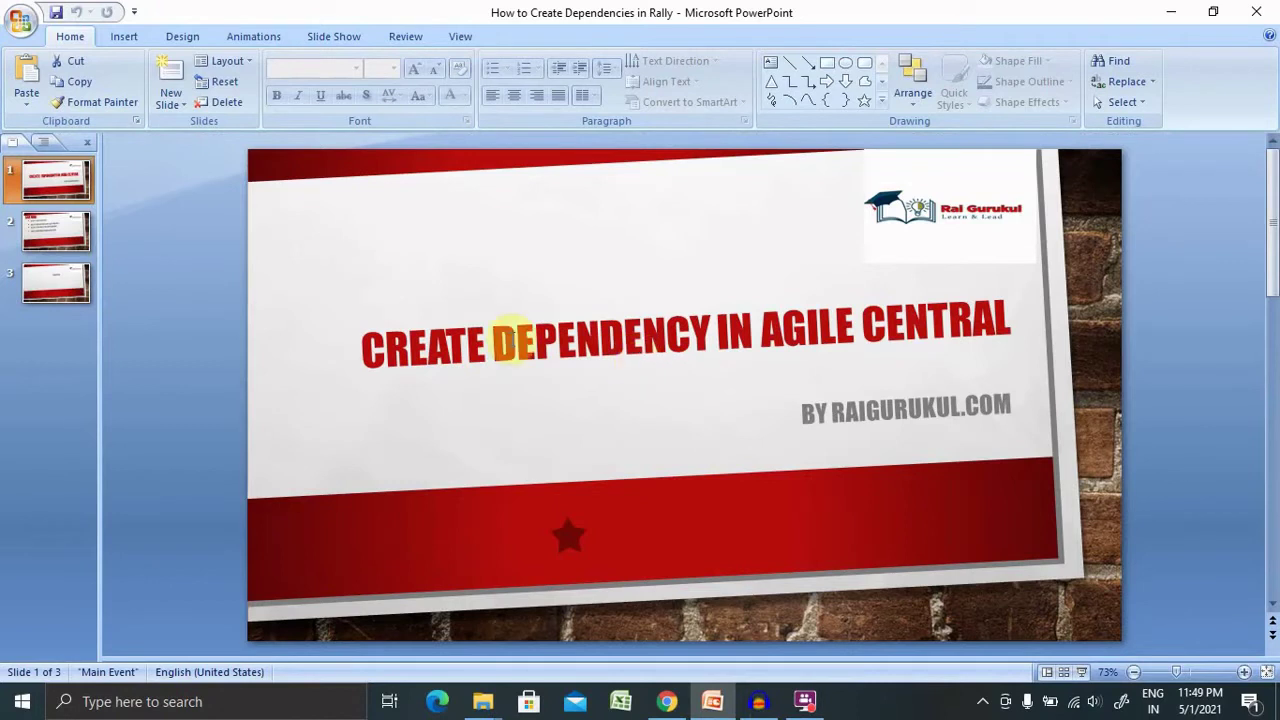
# Show the Agenda slide of the presentation and switch to Rally in the Chrome browser.
pyautogui.click(93, 245)
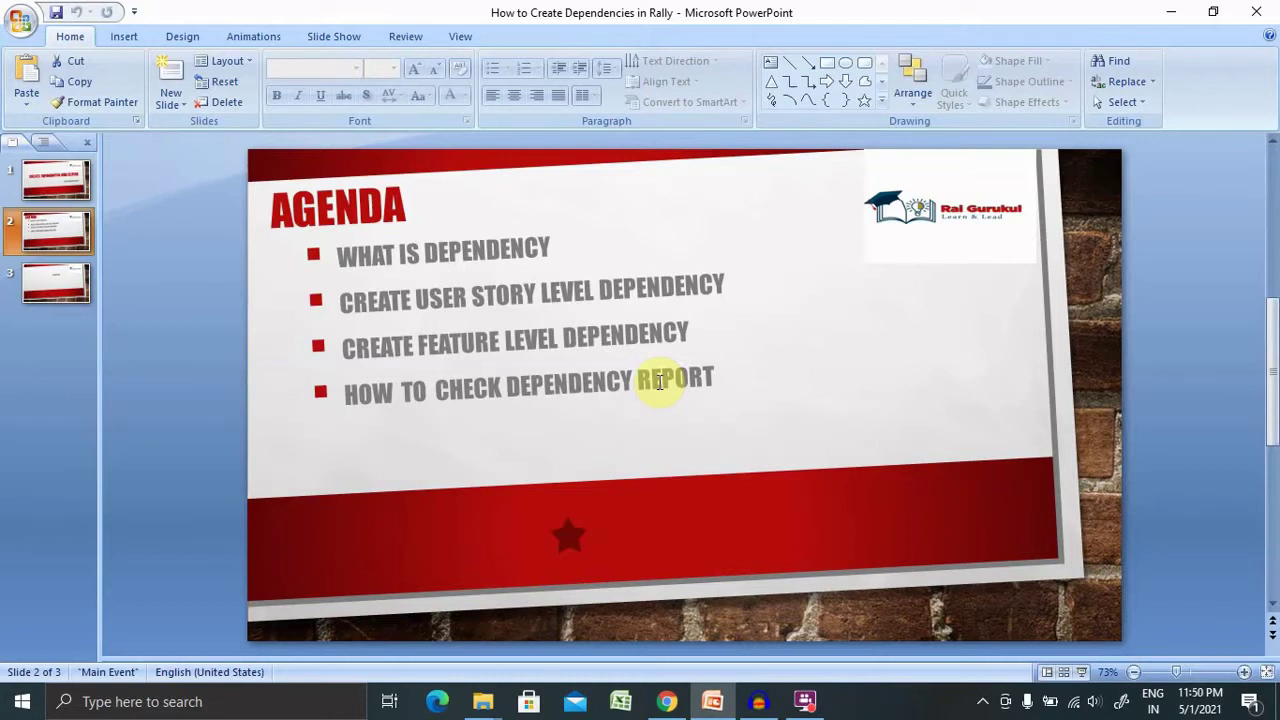
pyautogui.click(668, 703)
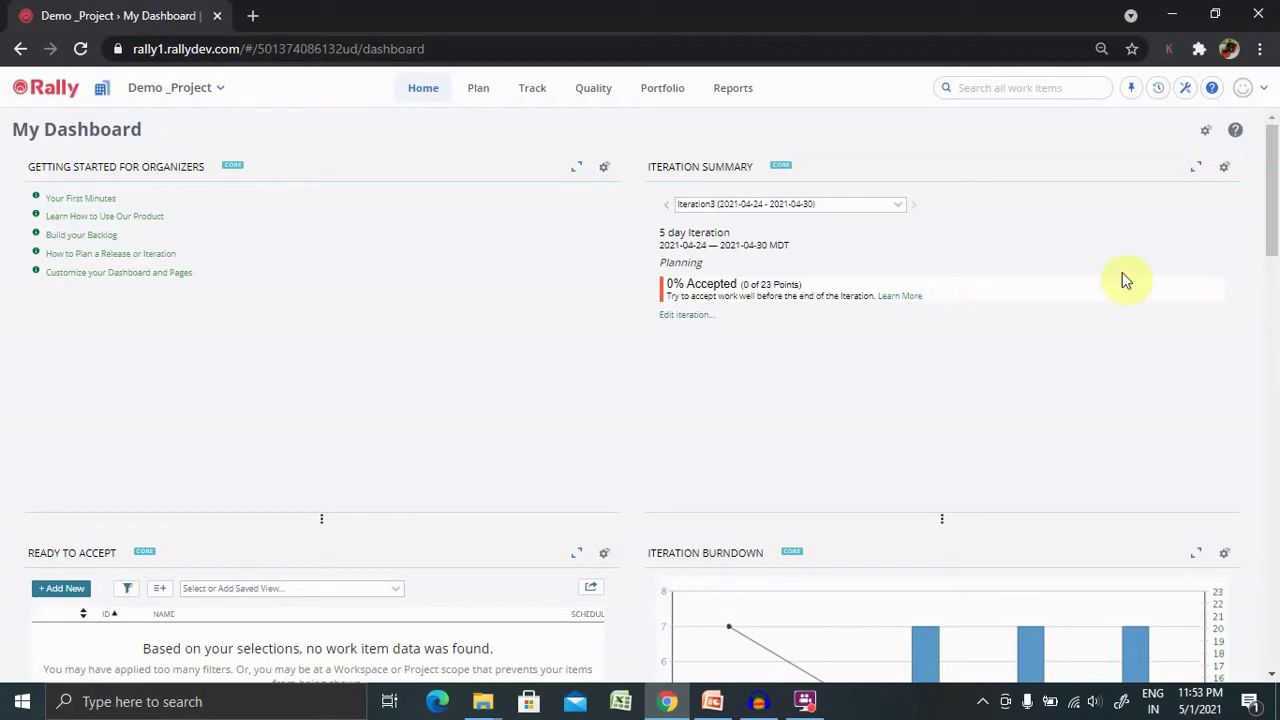
# Find user story US15 Test_Dependencies in the project's user stories and open its dependencies.
pyautogui.click(490, 92)
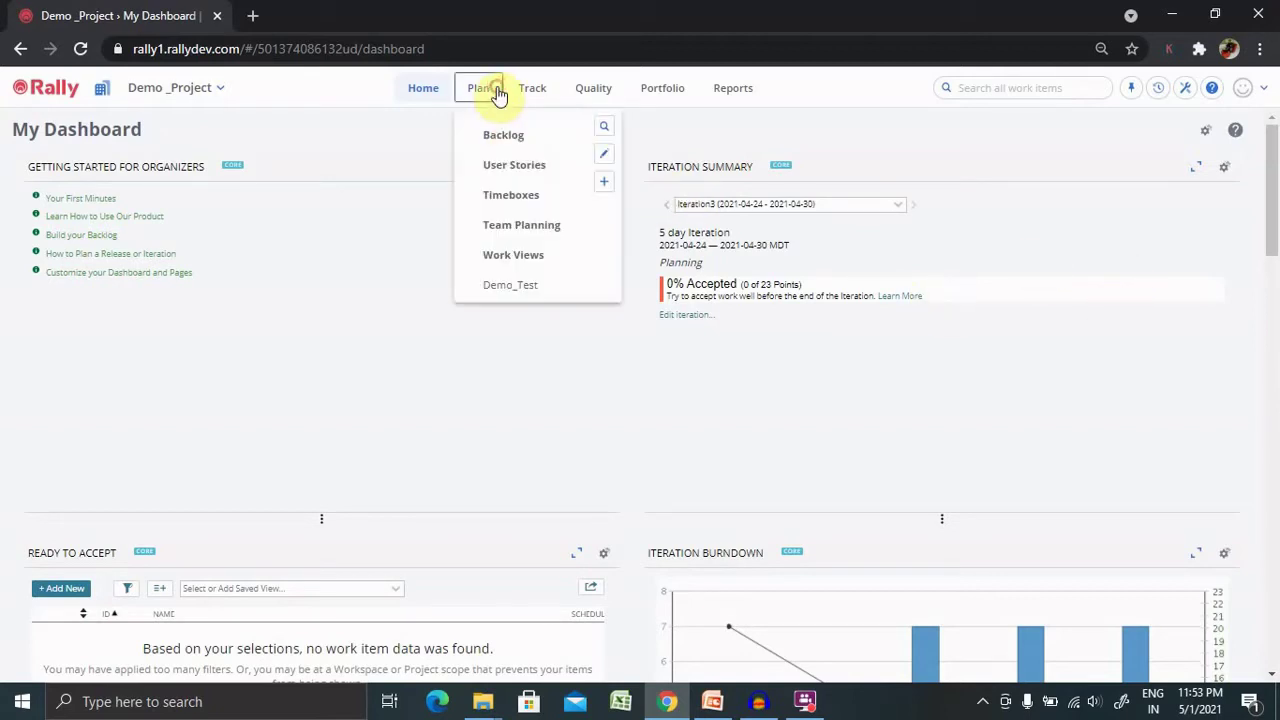
pyautogui.click(516, 170)
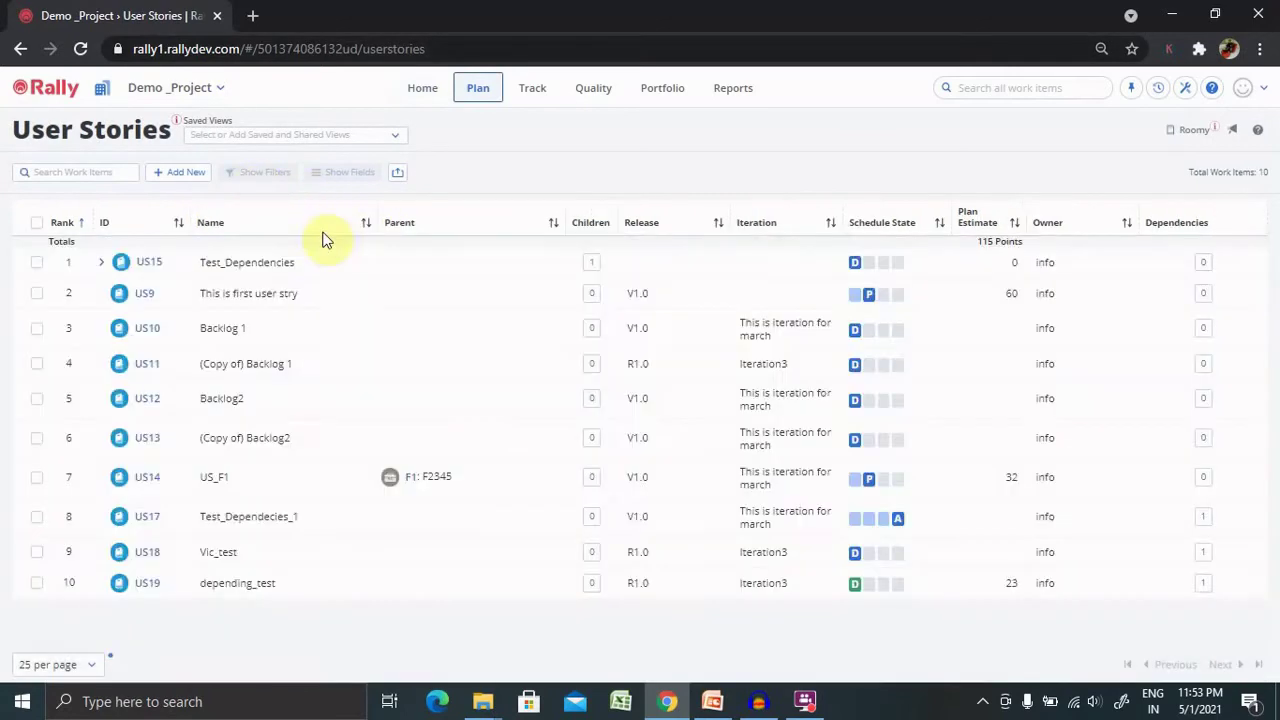
pyautogui.click(213, 267)
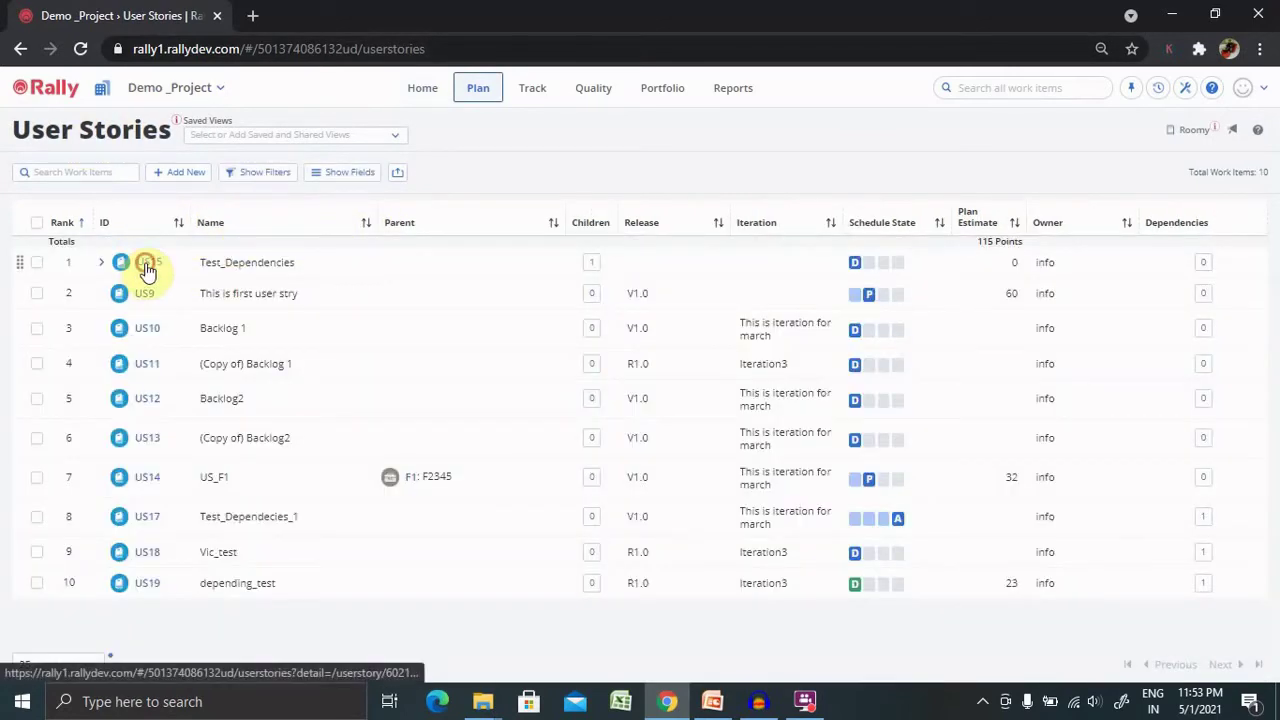
pyautogui.click(145, 264)
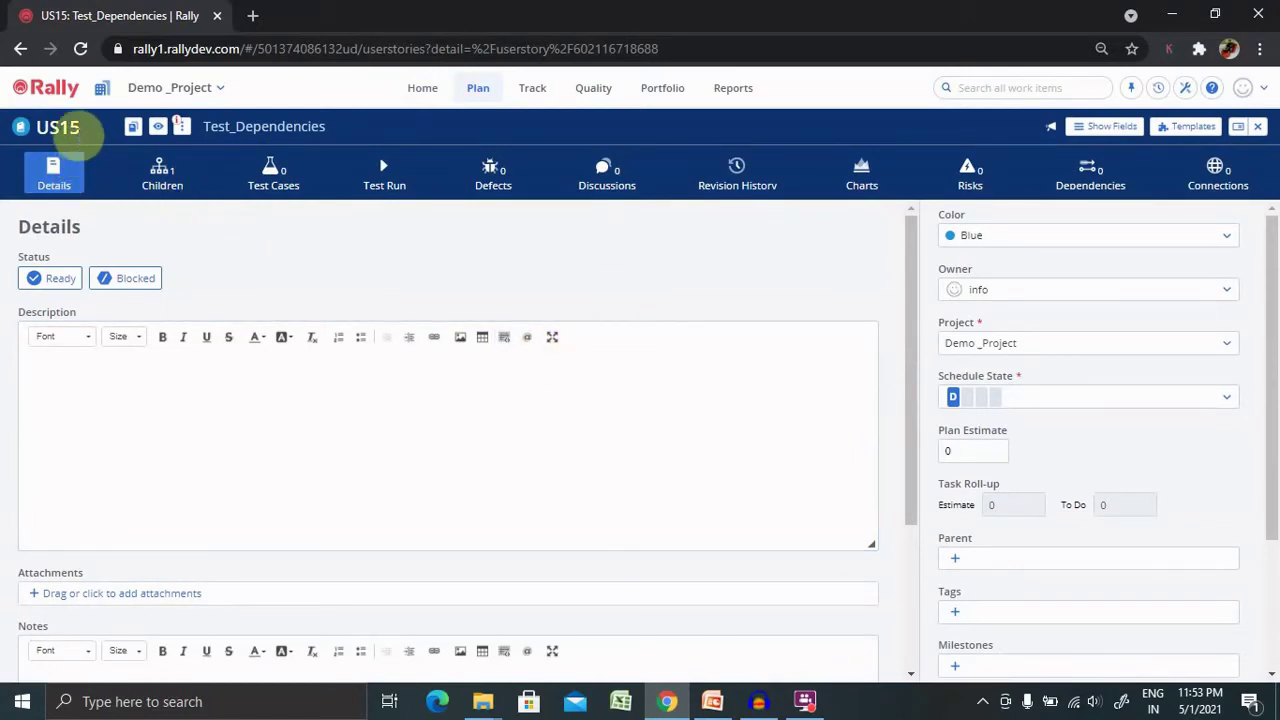
pyautogui.click(1104, 195)
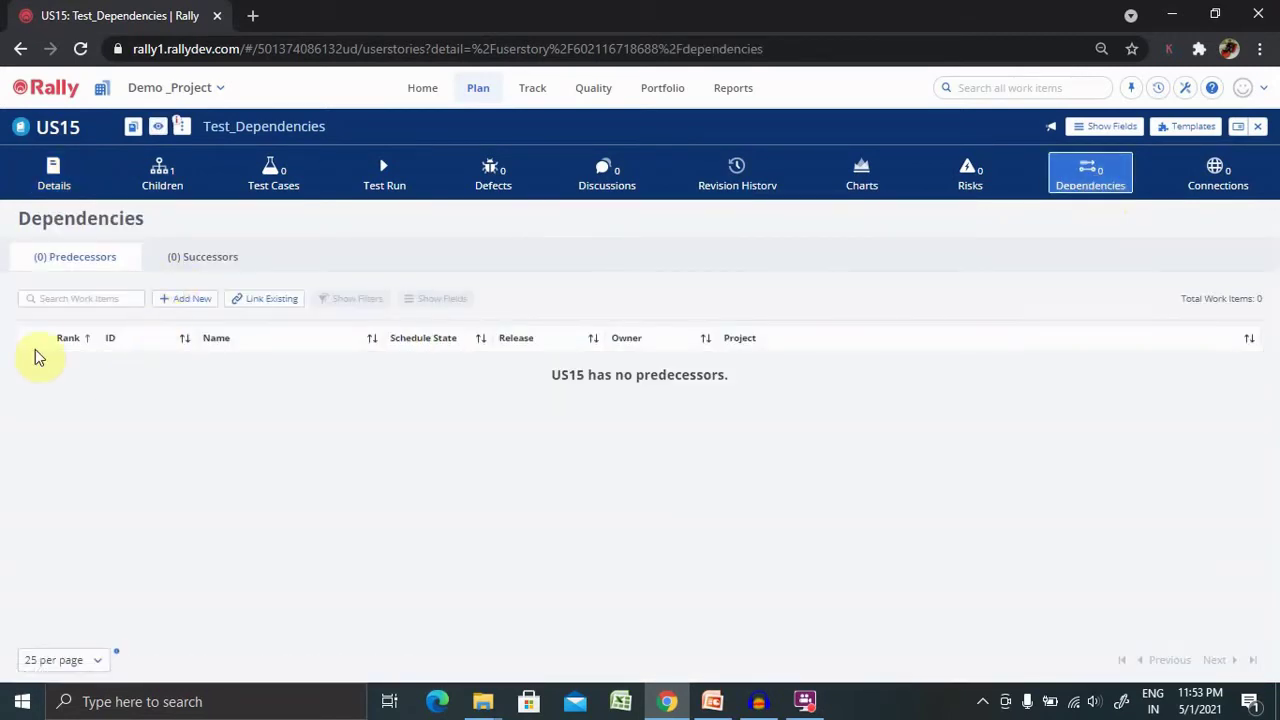
# Start a new predecessor for US15 named Dependency_demo with a plan estimate of 34.
pyautogui.click(197, 303)
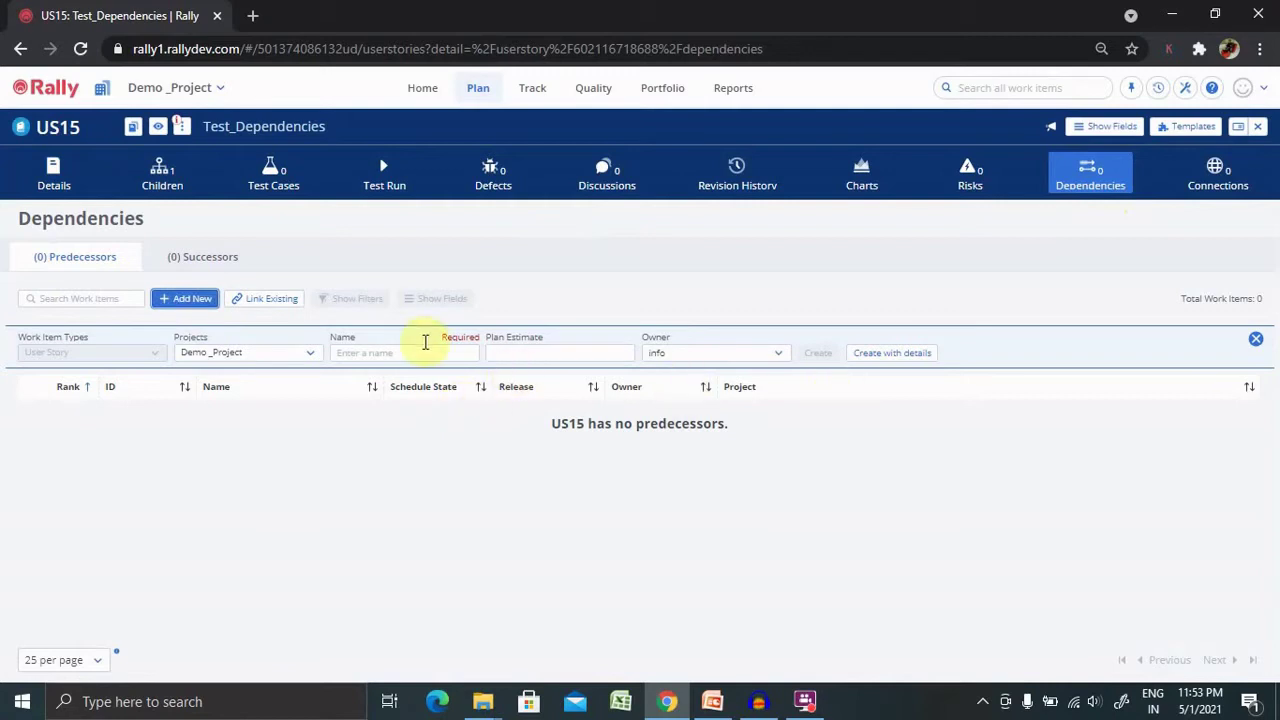
pyautogui.click(408, 353)
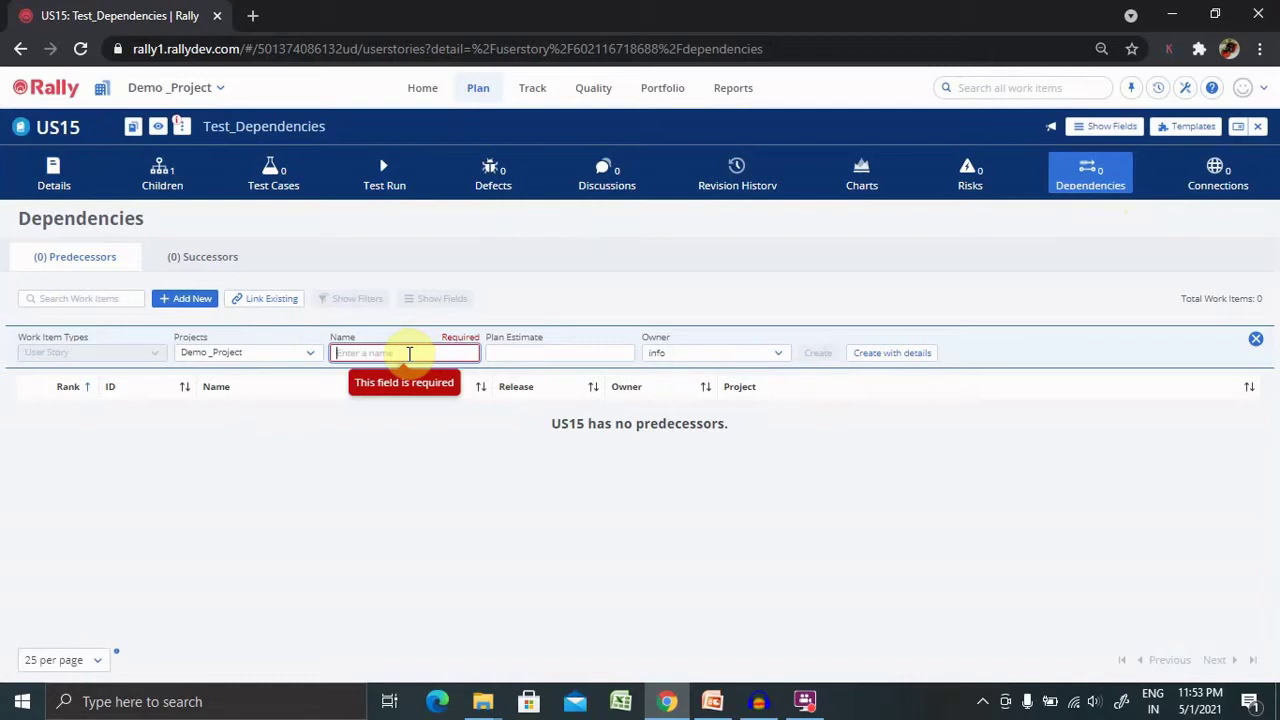
pyautogui.write('Depen')
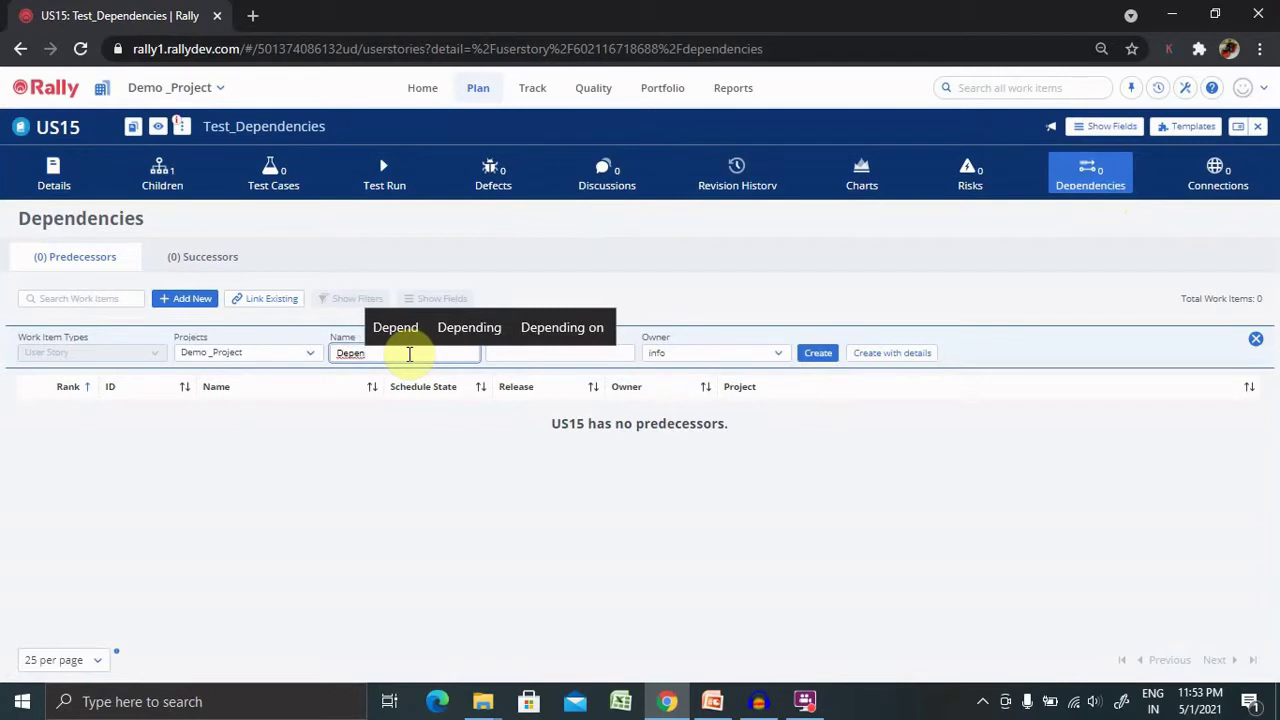
pyautogui.write('dency')
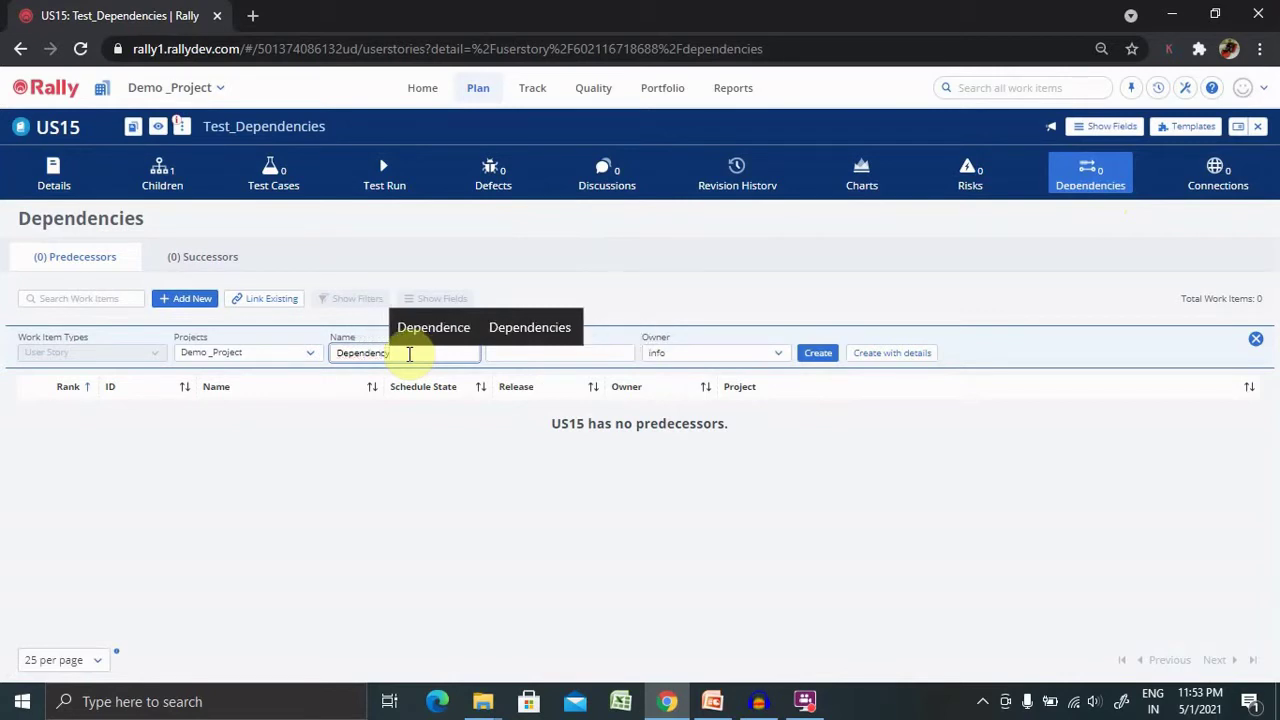
pyautogui.write('_dme')
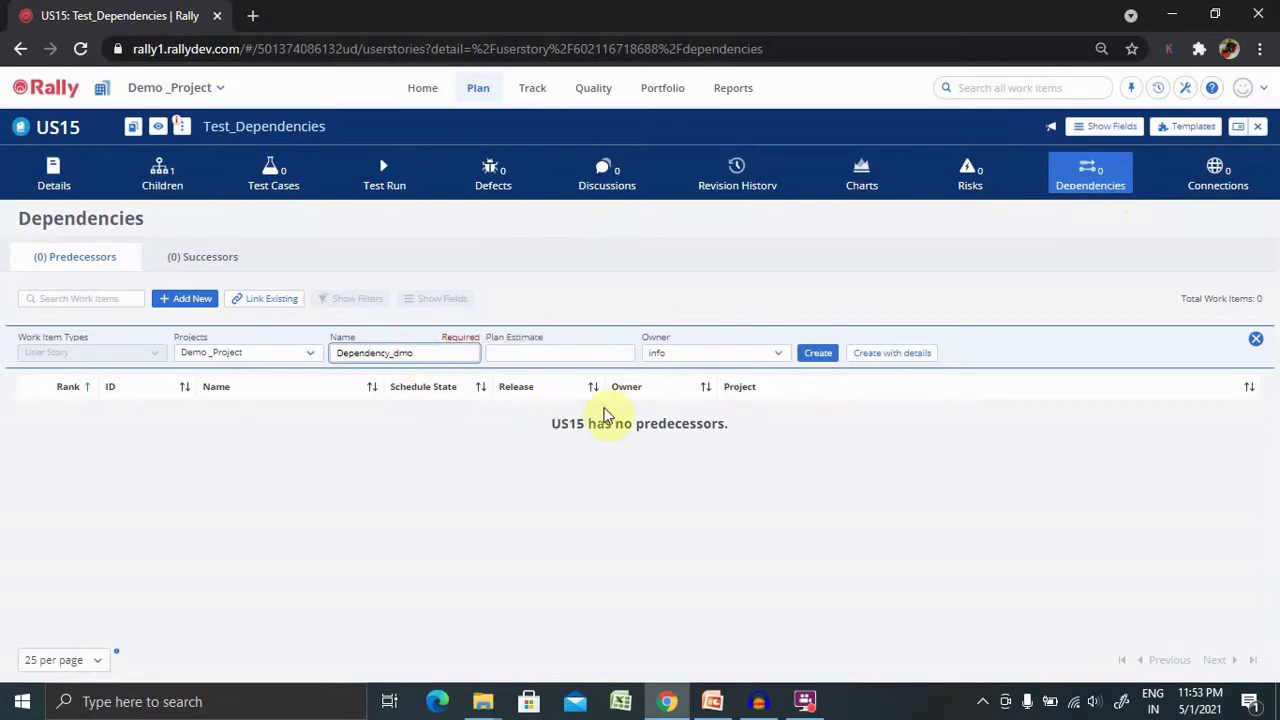
pyautogui.write('em')
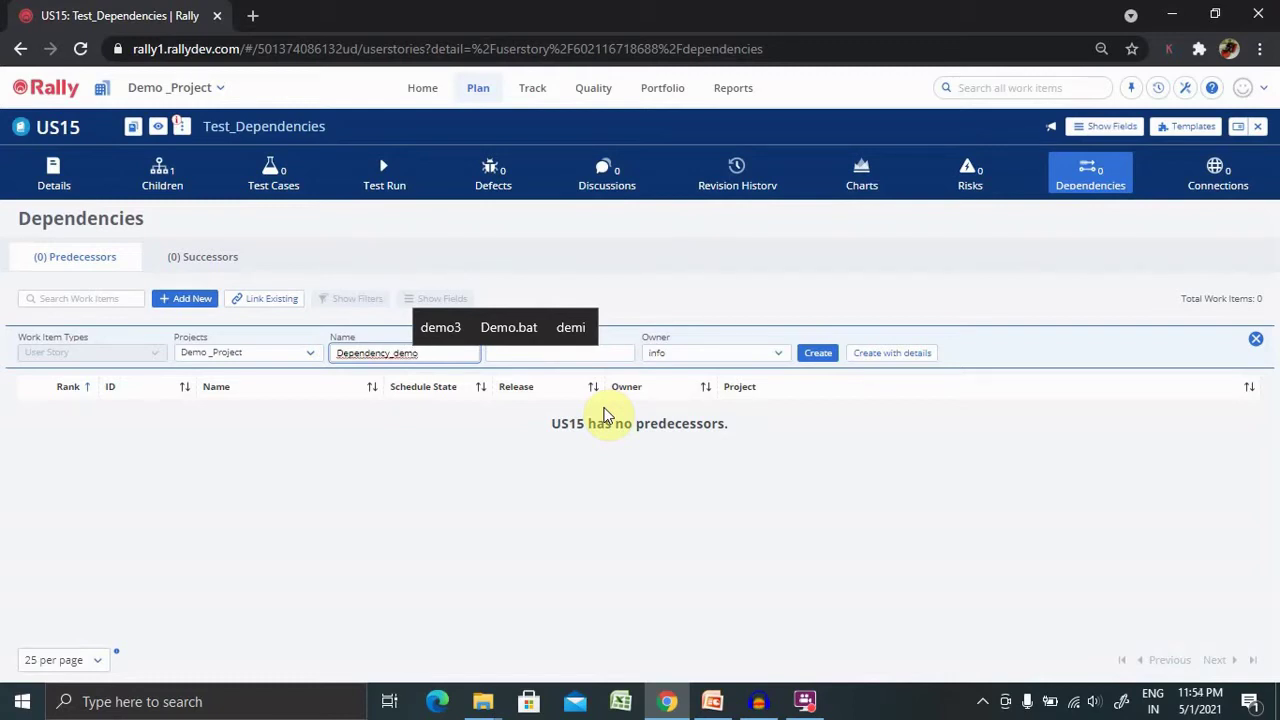
pyautogui.click(566, 357)
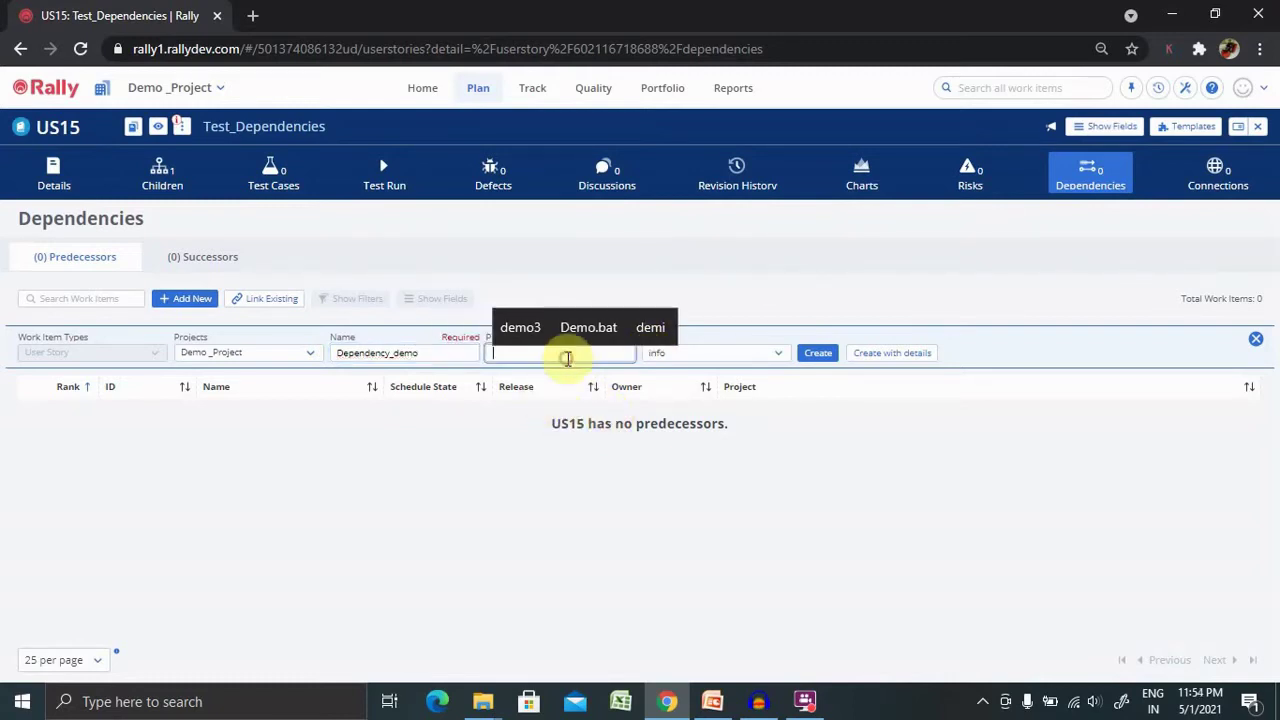
pyautogui.click(500, 557)
pyautogui.click(540, 344)
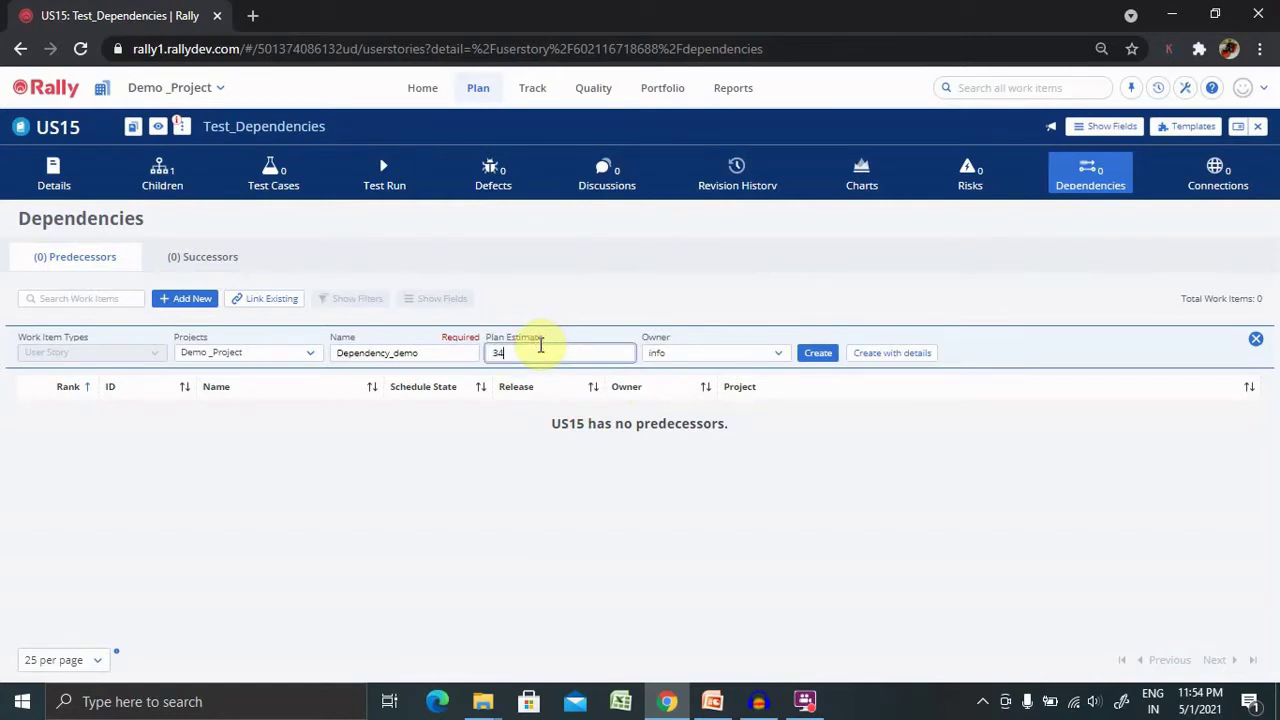
# Continue creating the Dependency_demo predecessor with full details and enter "description" as its description.
pyautogui.click(893, 353)
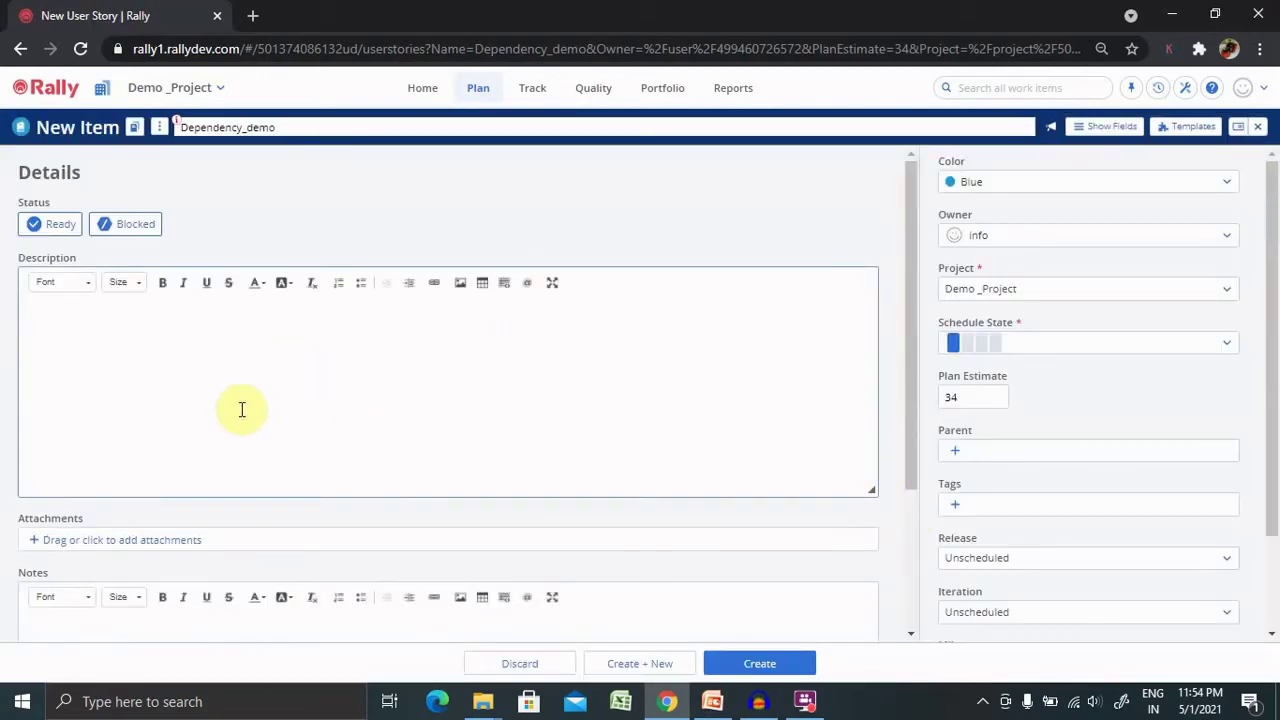
pyautogui.click(210, 395)
pyautogui.write('desc')
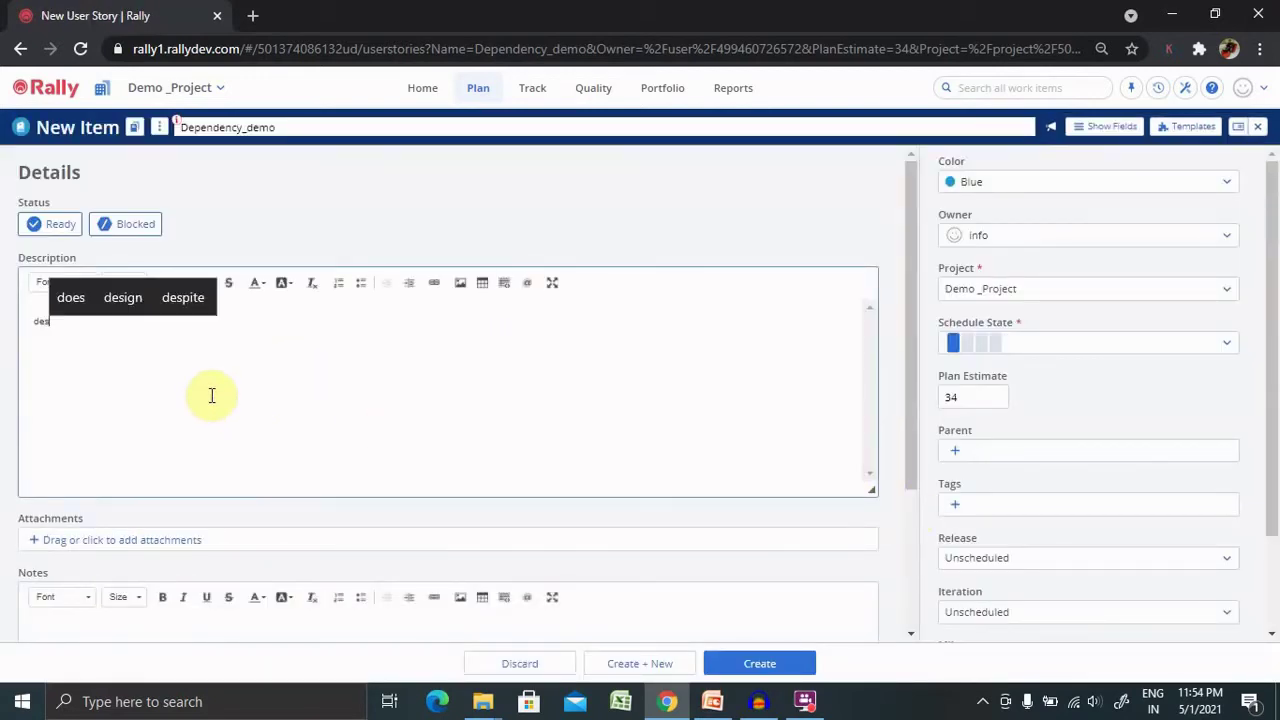
pyautogui.click(93, 298)
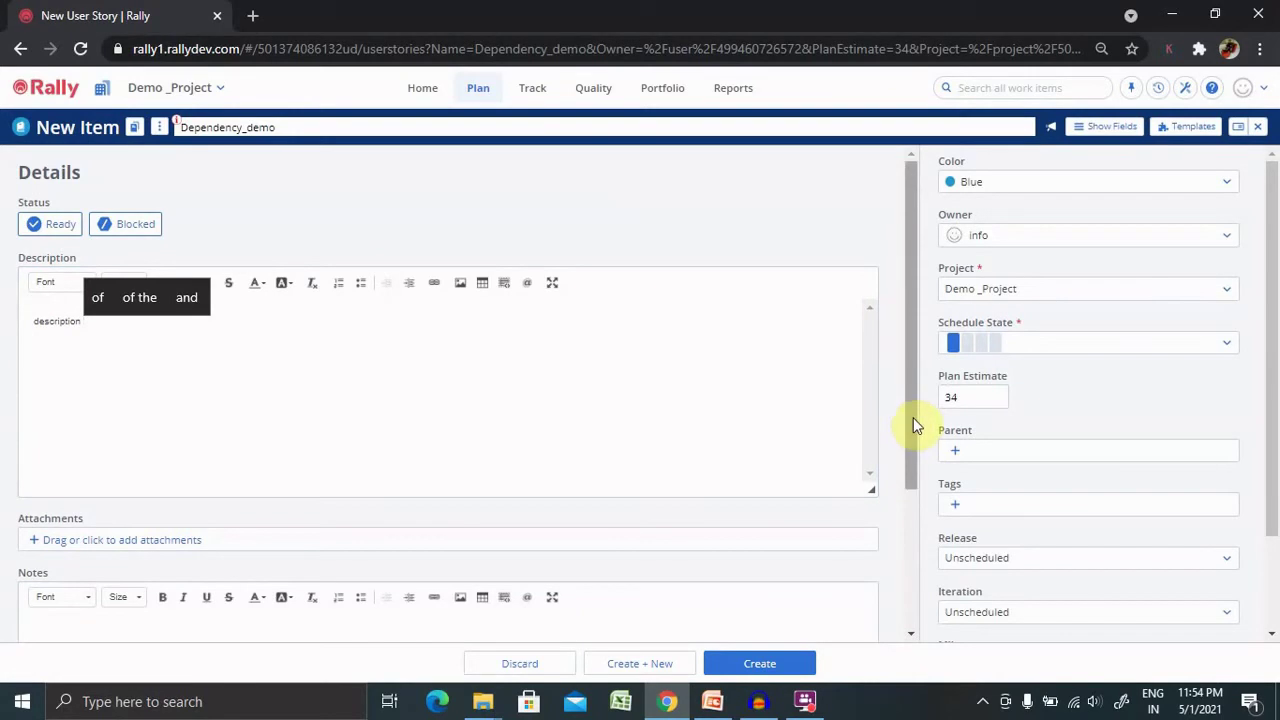
# Assign the new Dependency_demo story to release R1.0 and create it.
pyautogui.moveTo(913, 417); pyautogui.dragTo(942, 387)
pyautogui.click(944, 396)
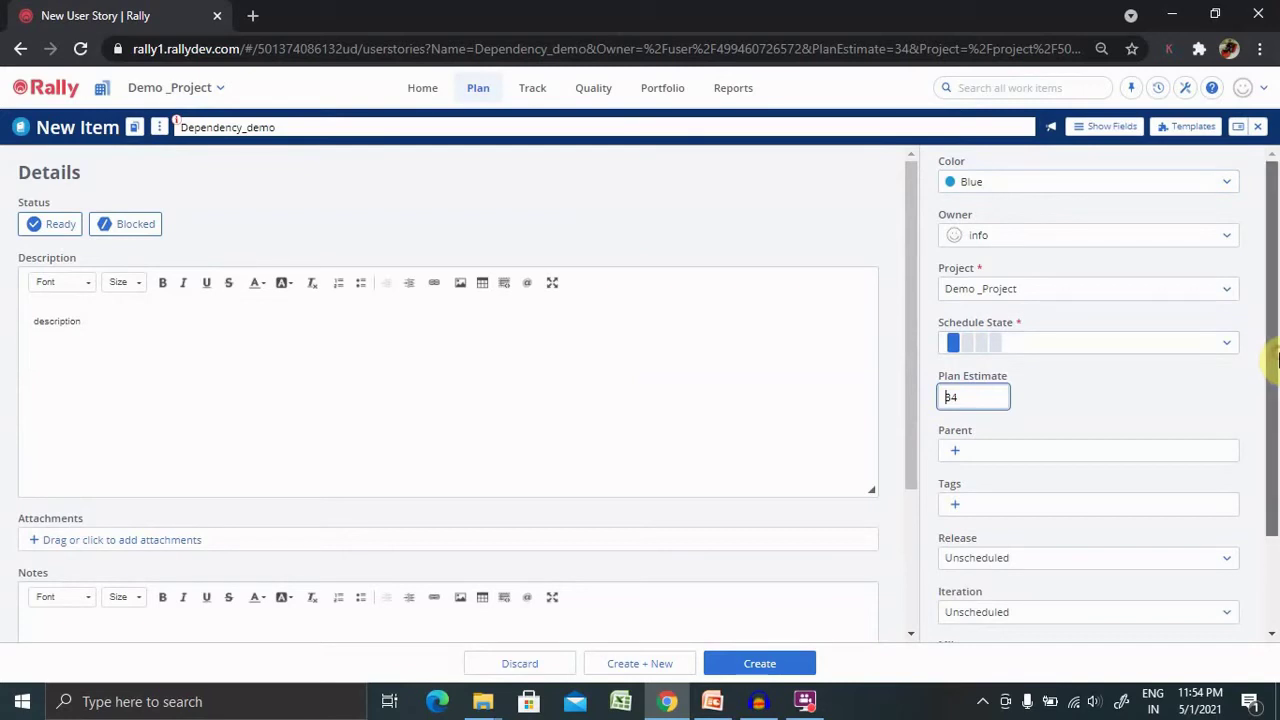
pyautogui.moveTo(1272, 357); pyautogui.dragTo(1268, 540)
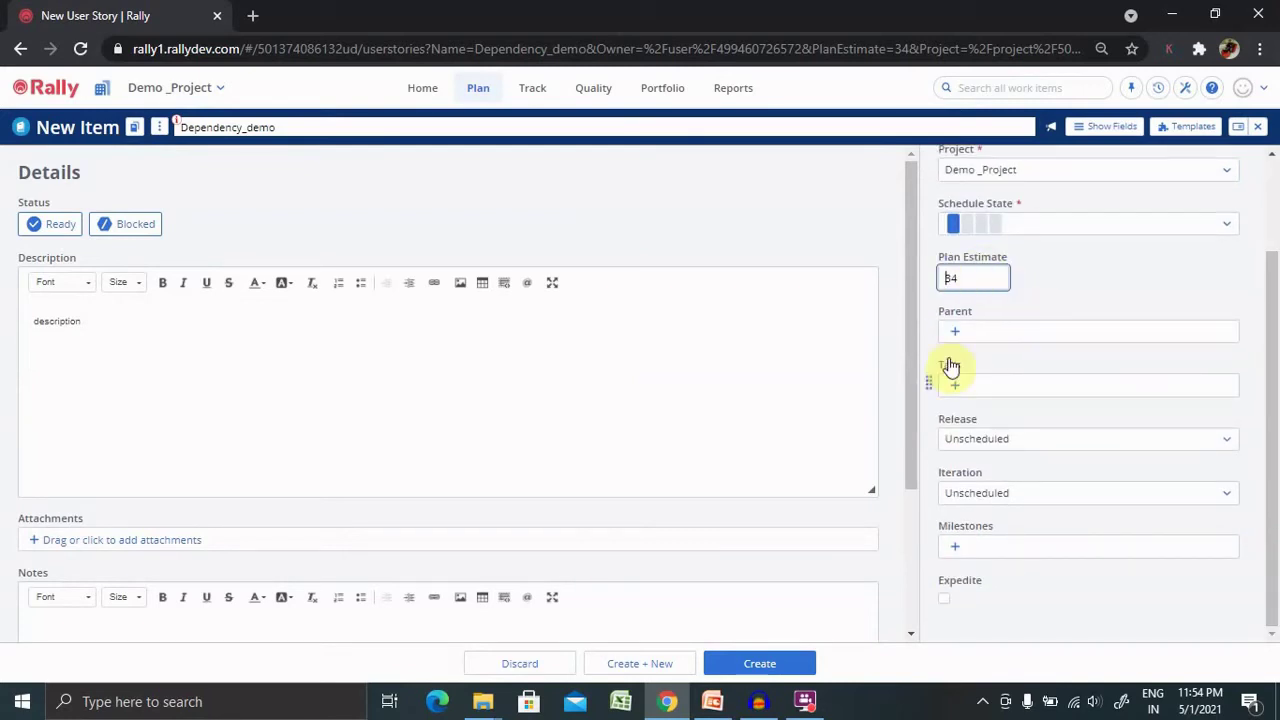
pyautogui.click(1159, 420)
pyautogui.click(1150, 442)
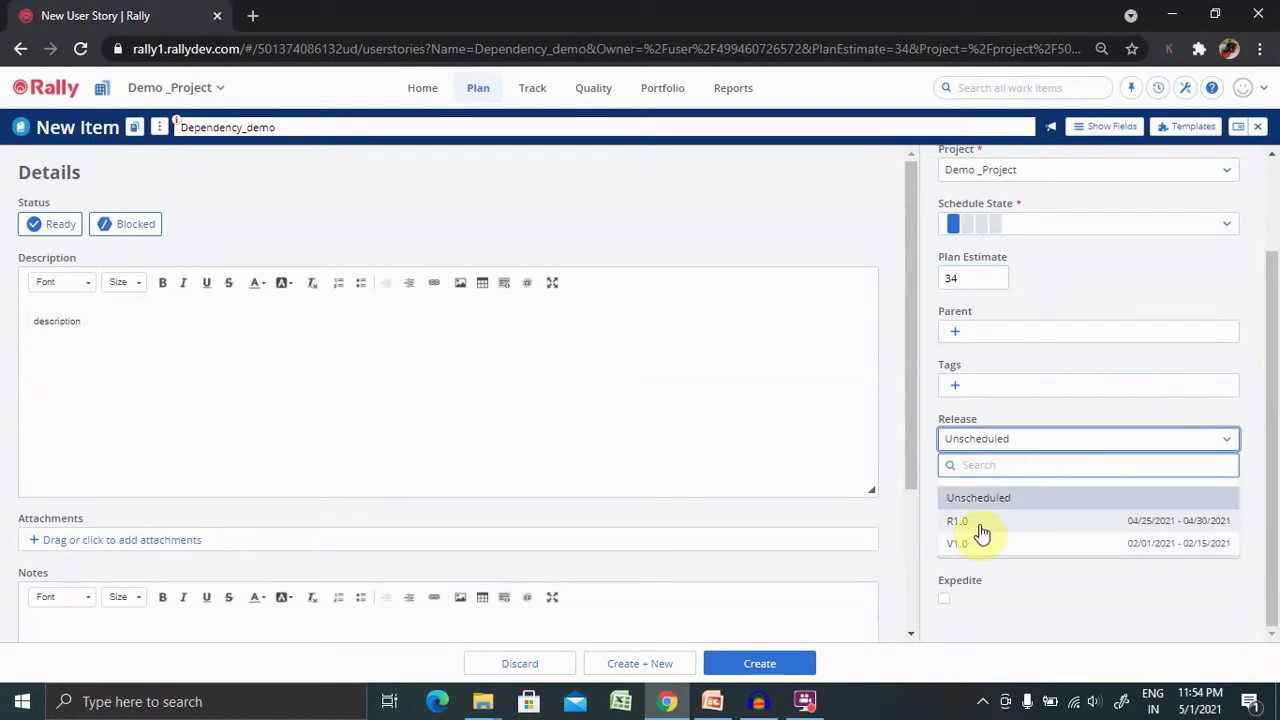
pyautogui.click(975, 525)
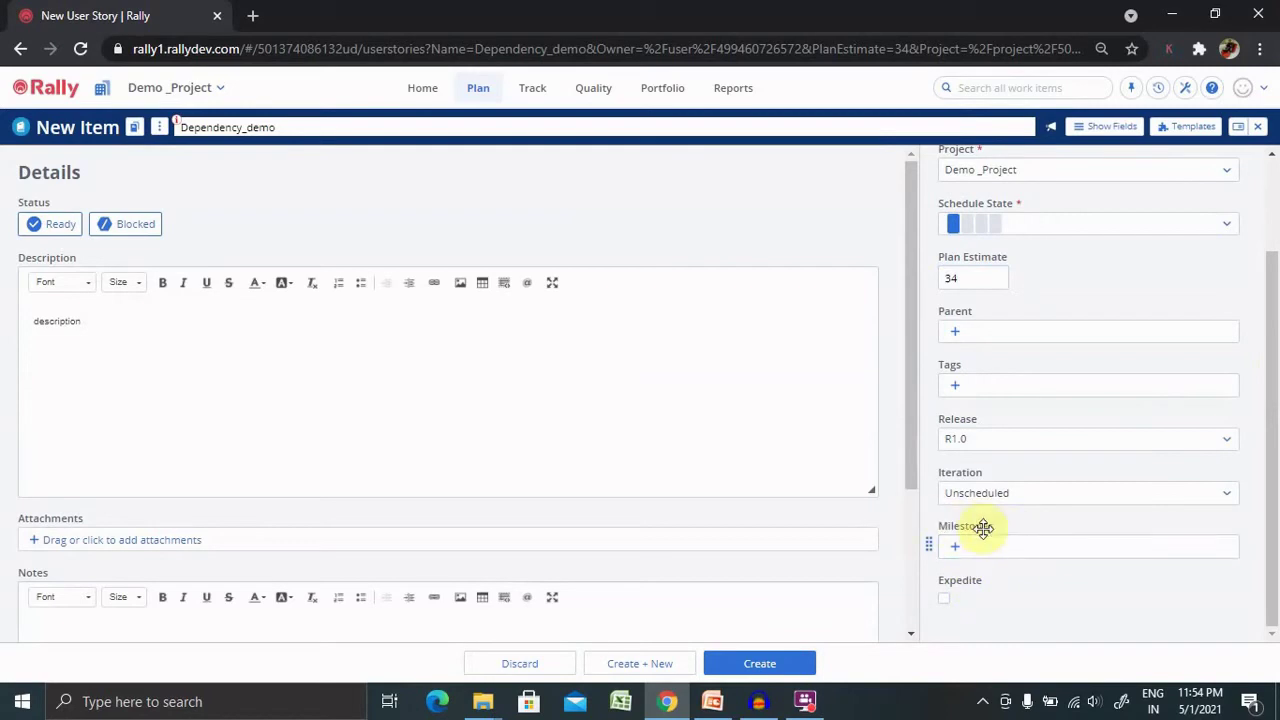
pyautogui.click(768, 672)
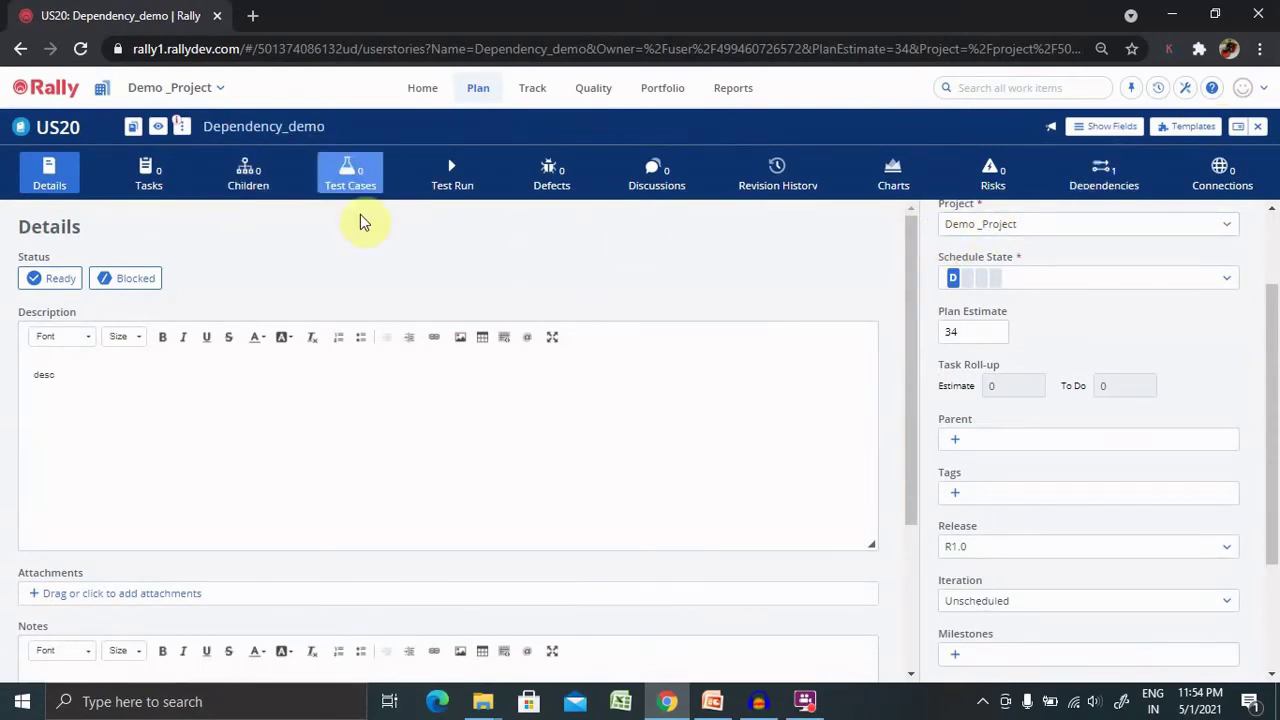
# Check the successors of Dependency_demo and the predecessors of its linked story US15.
pyautogui.click(480, 370)
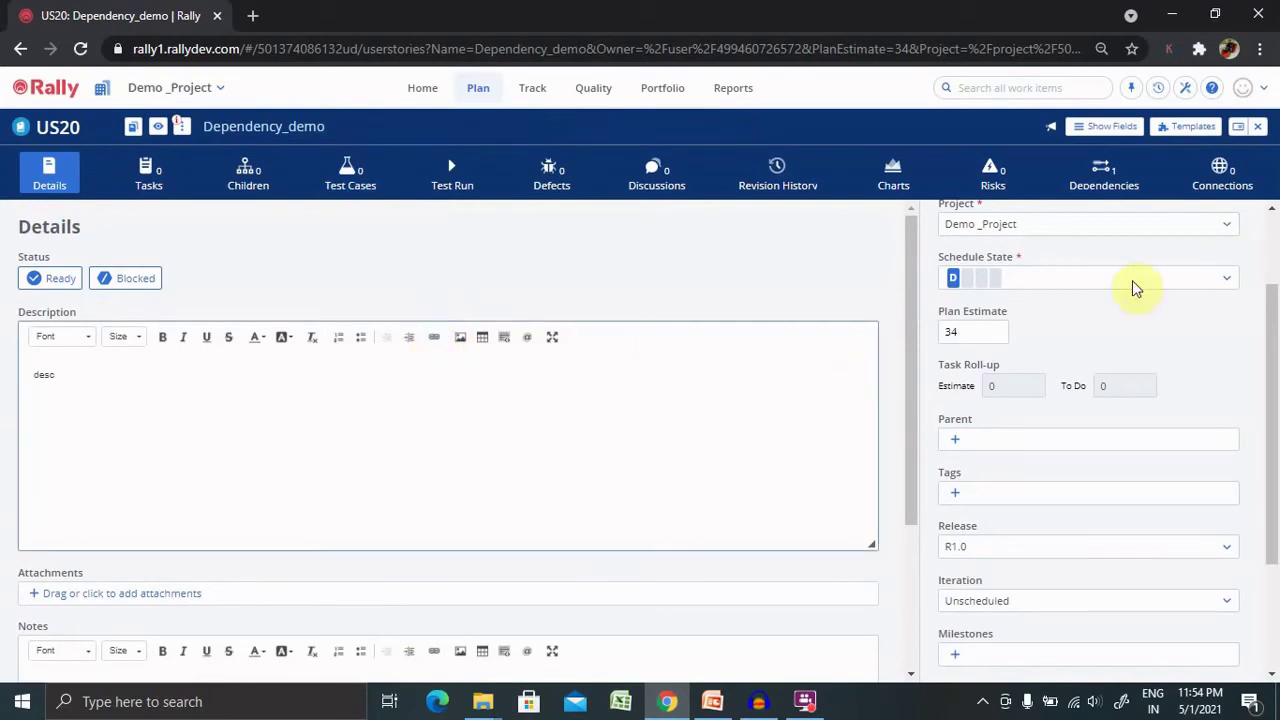
pyautogui.click(1096, 188)
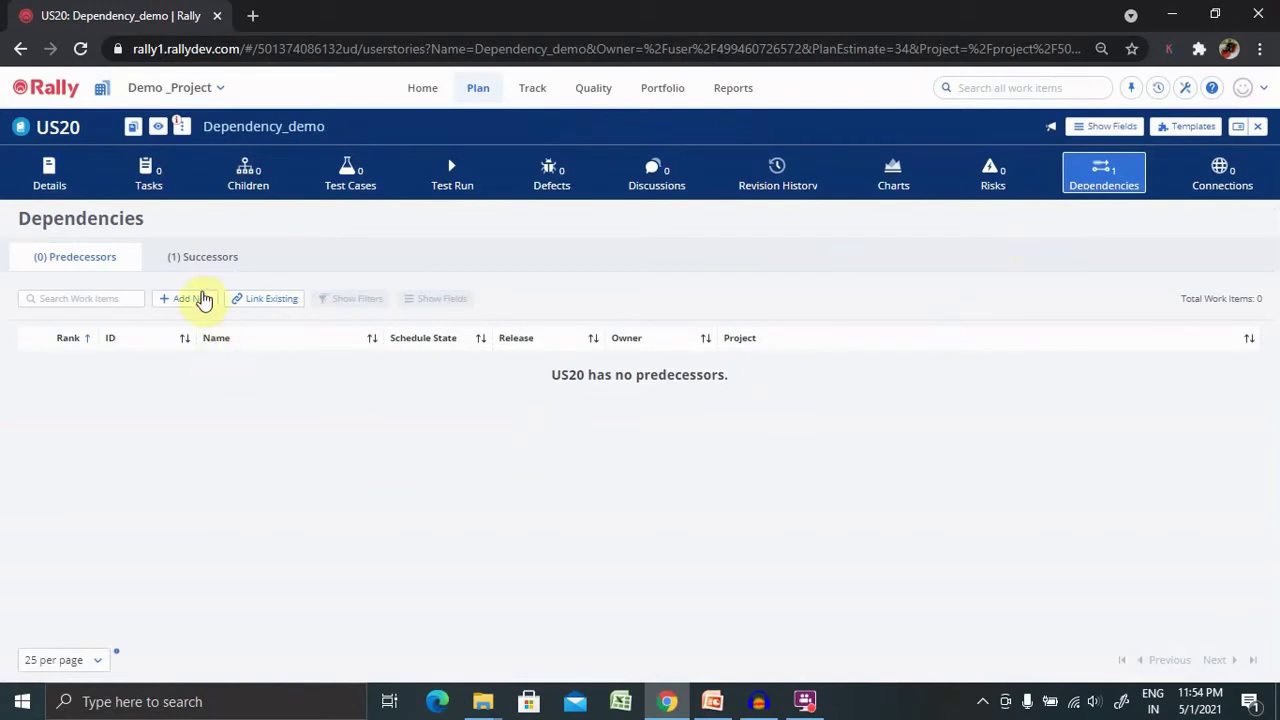
pyautogui.click(199, 266)
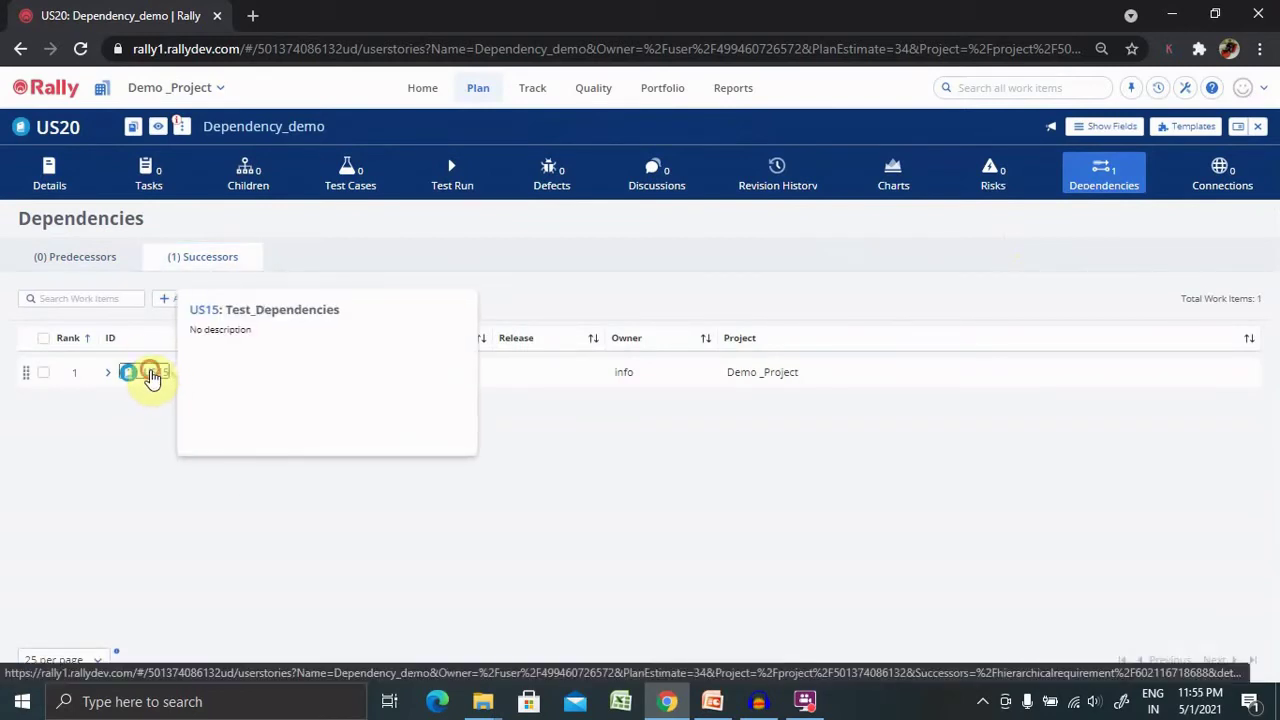
pyautogui.click(151, 375)
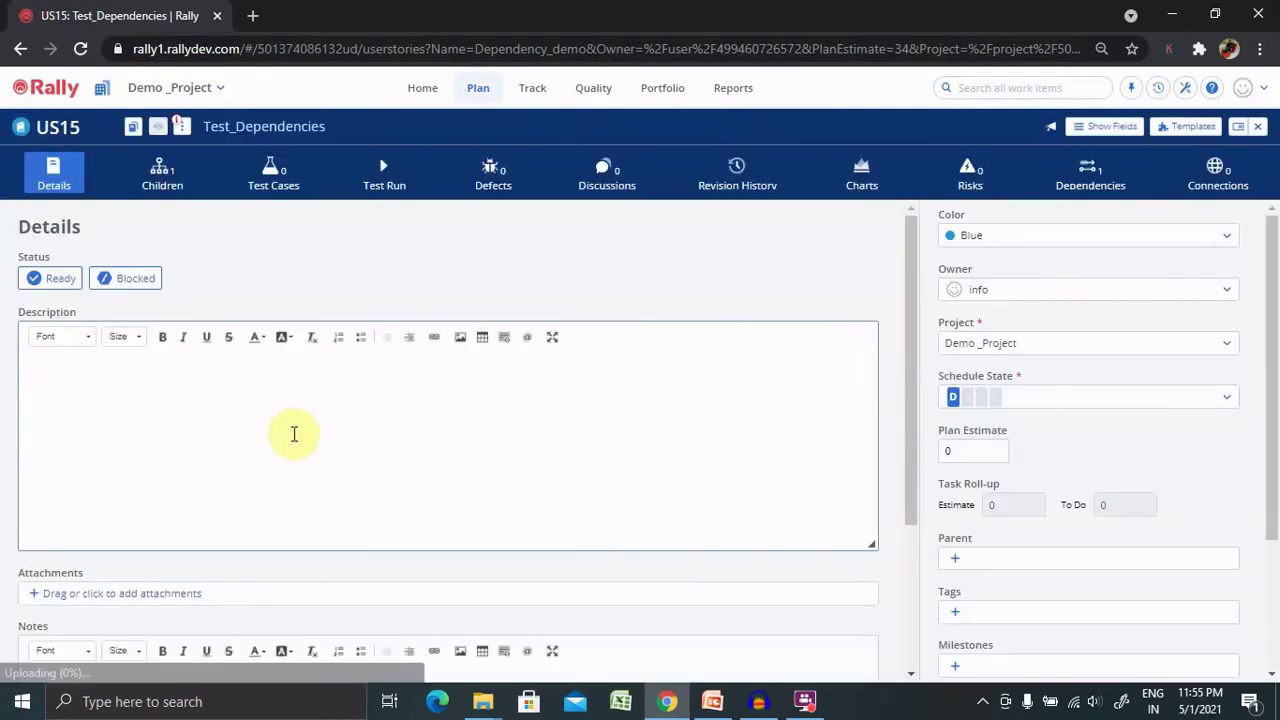
pyautogui.click(1092, 176)
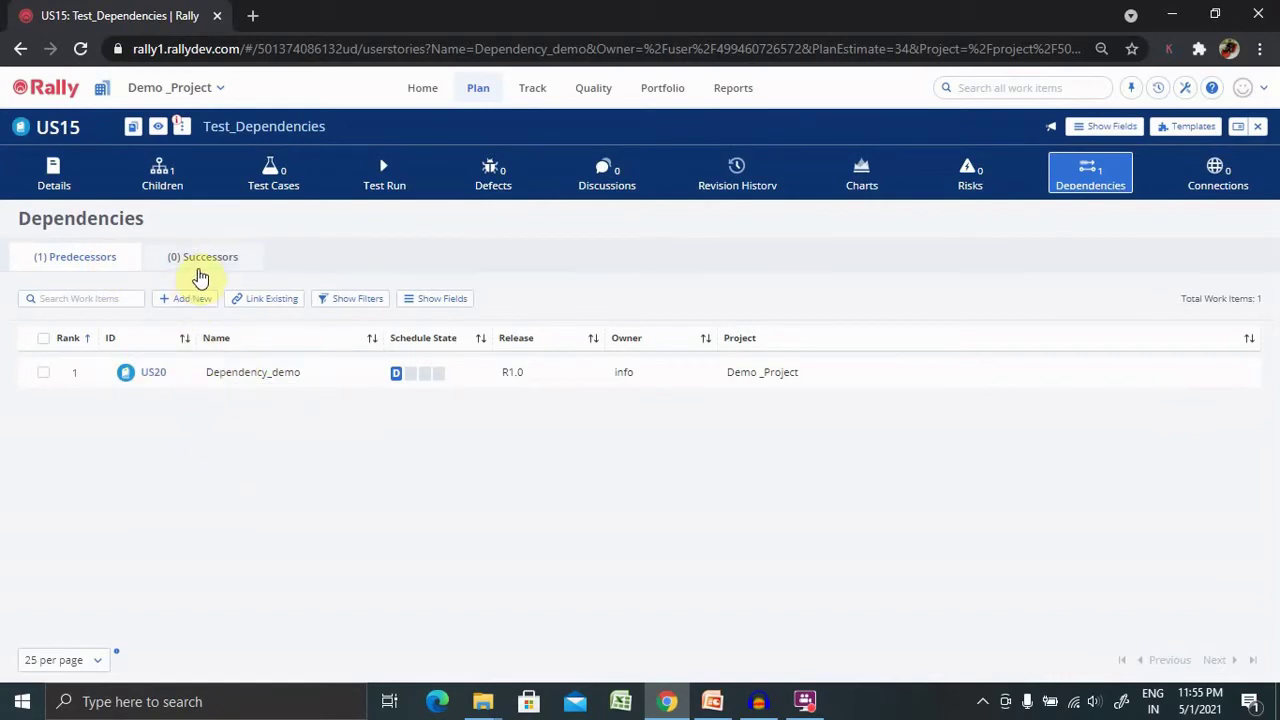
# Reopen the Dependency_demo story from US15's predecessors and view its successors.
pyautogui.click(150, 372)
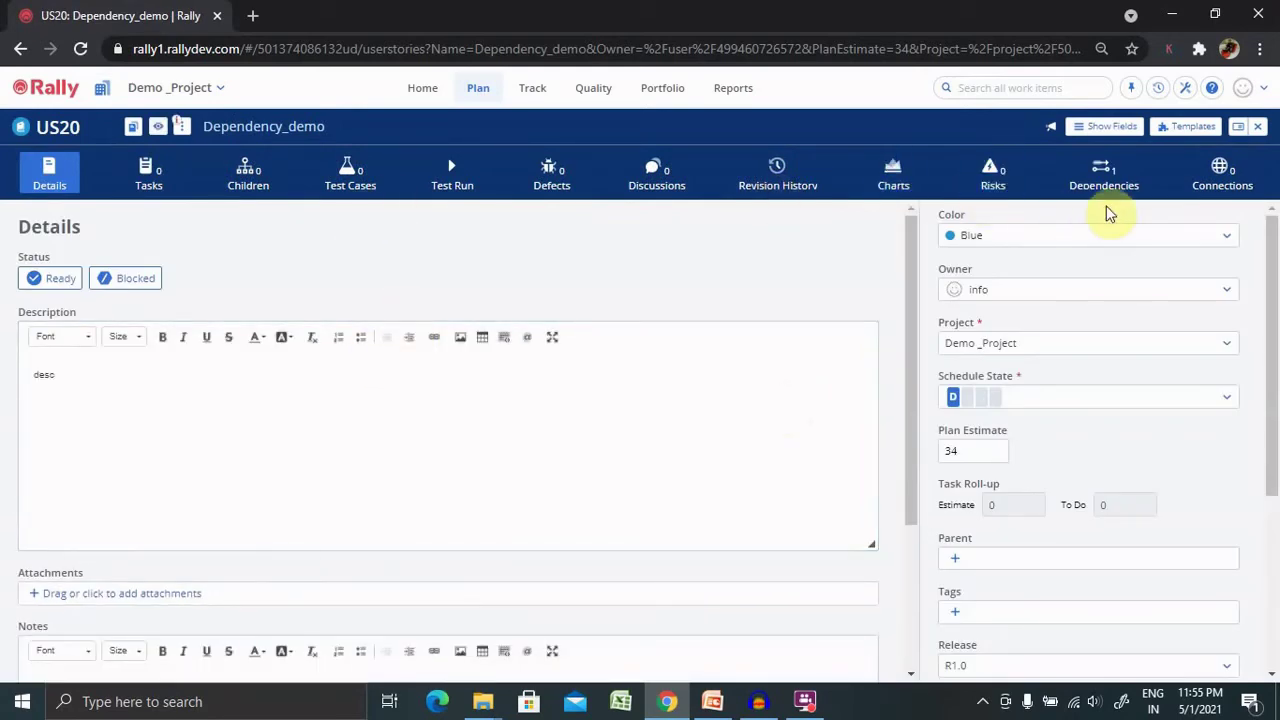
pyautogui.click(1097, 170)
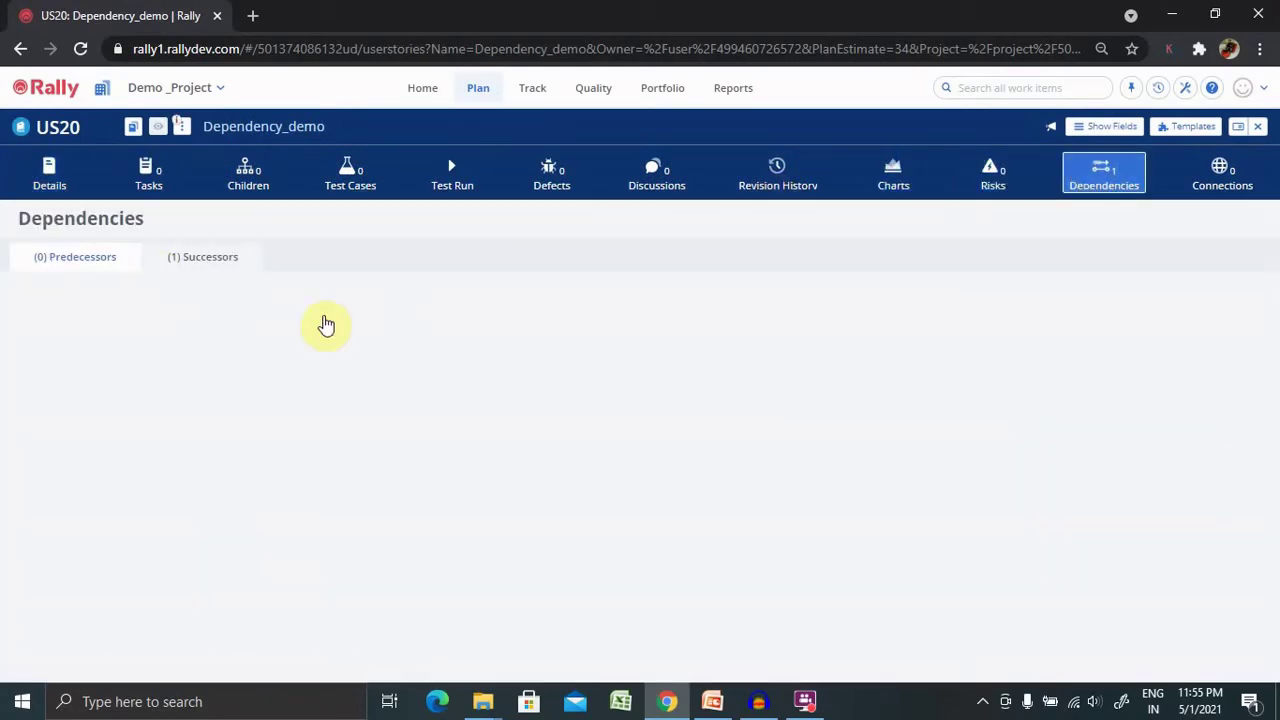
pyautogui.click(205, 264)
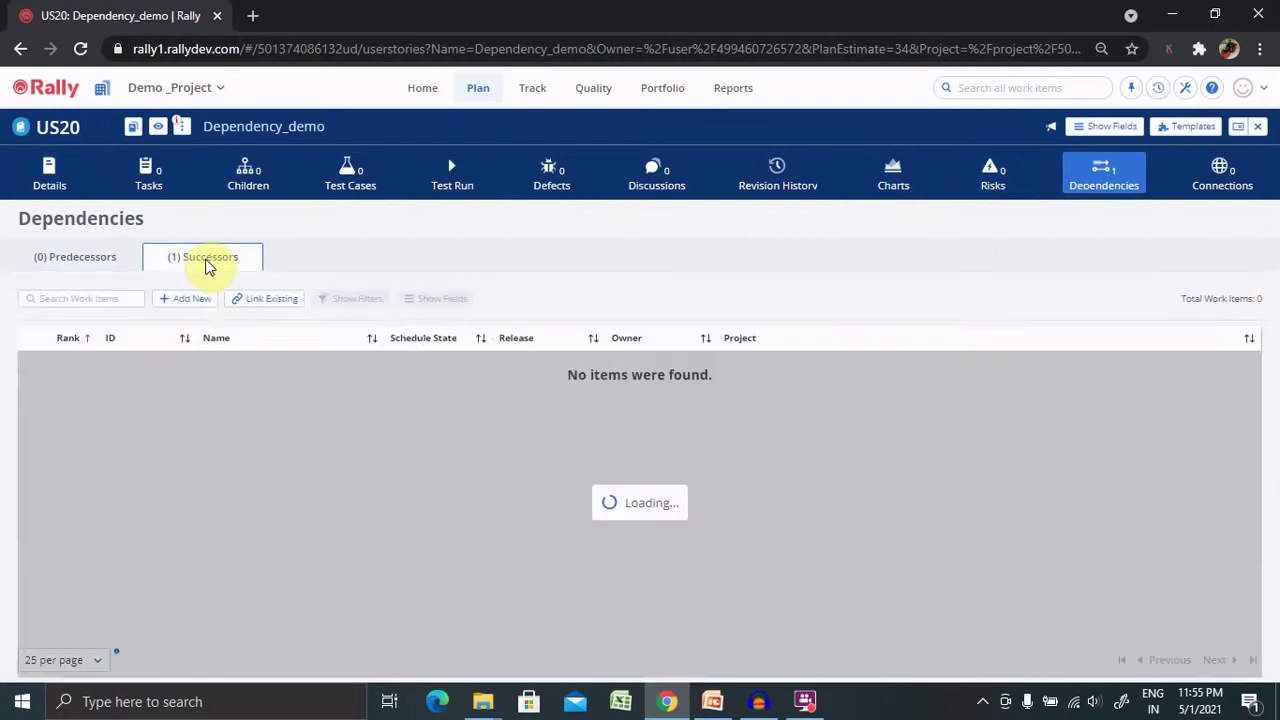
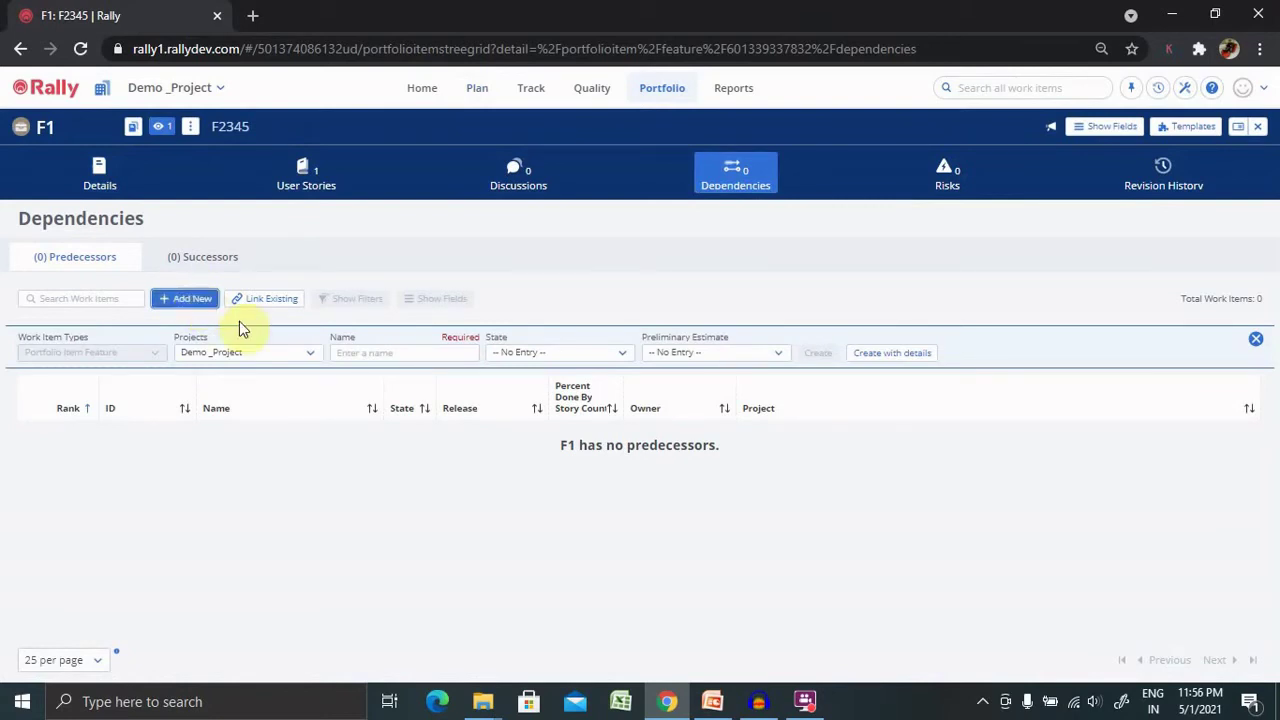
# Name the new predecessor feature for F1 "Dependency_Feature".
pyautogui.click(411, 352)
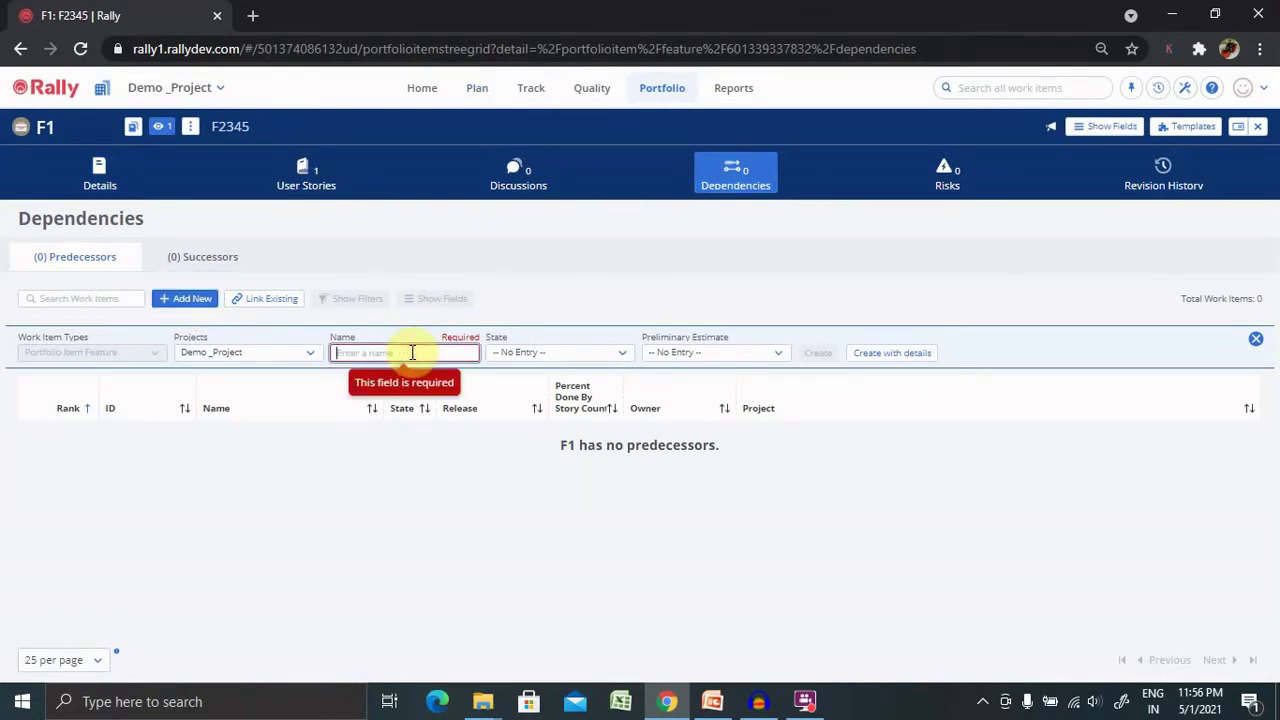
pyautogui.write('Depende')
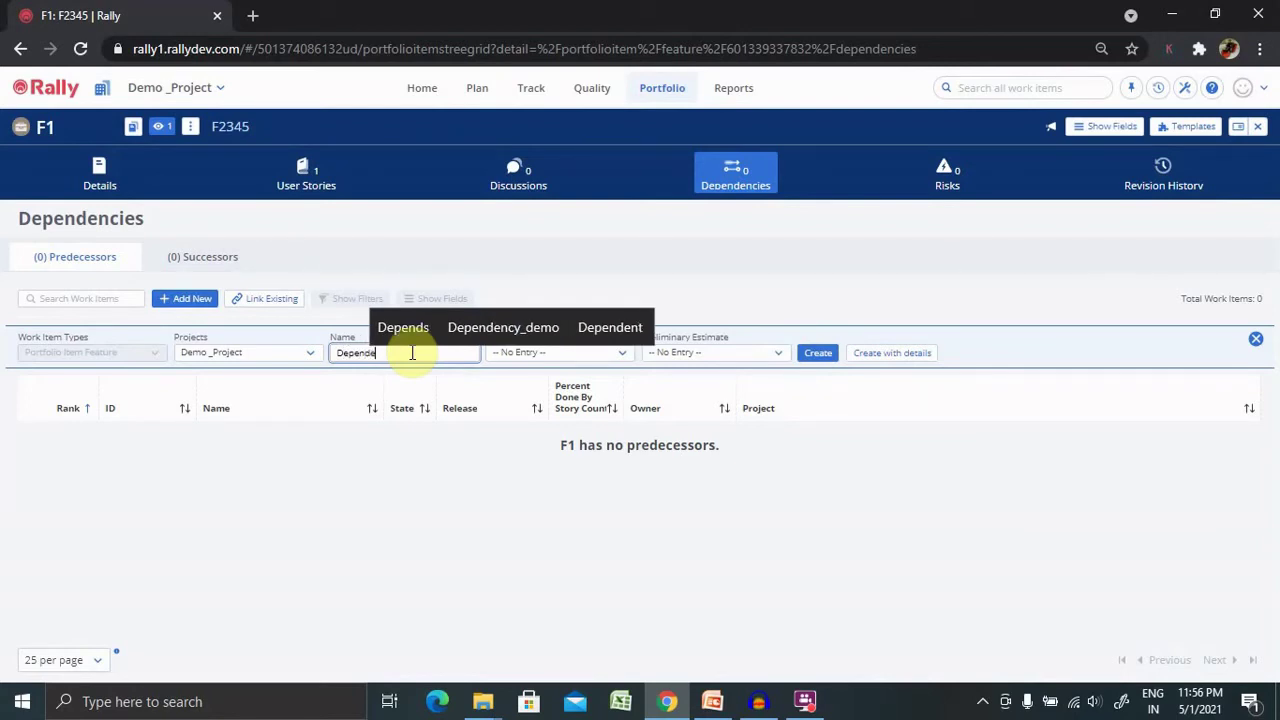
pyautogui.write('ncy')
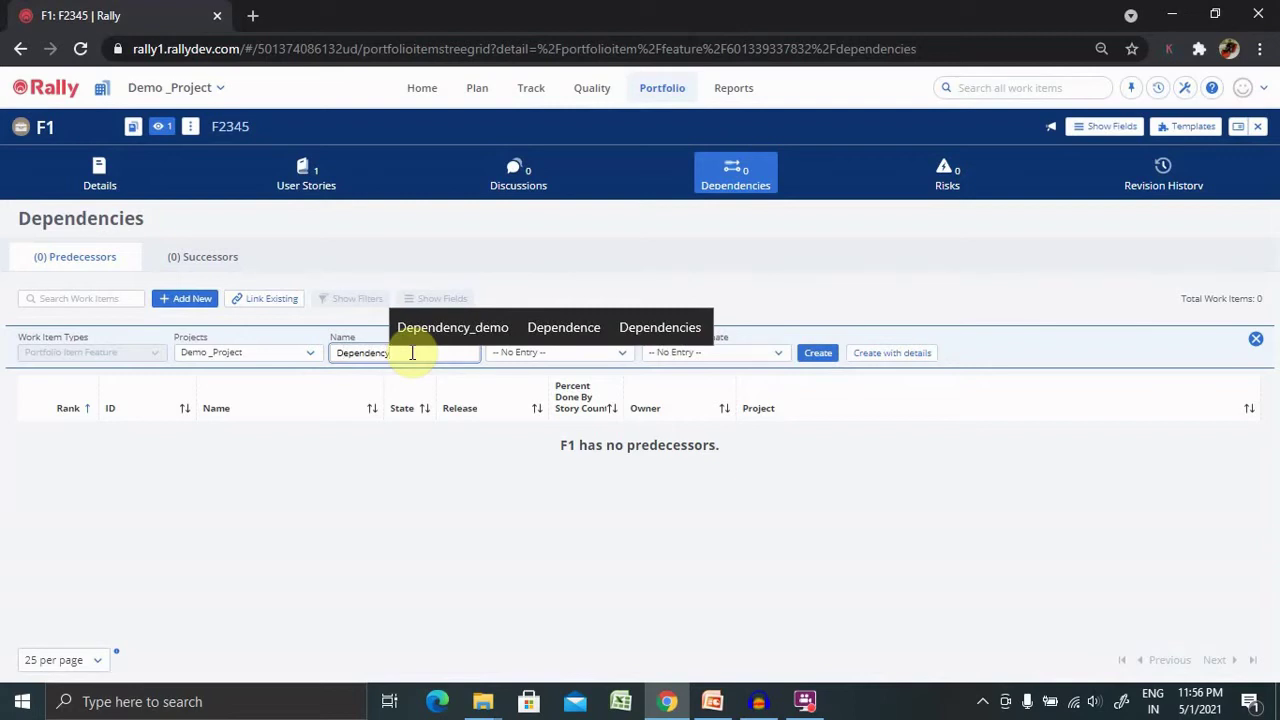
pyautogui.write('_Fear')
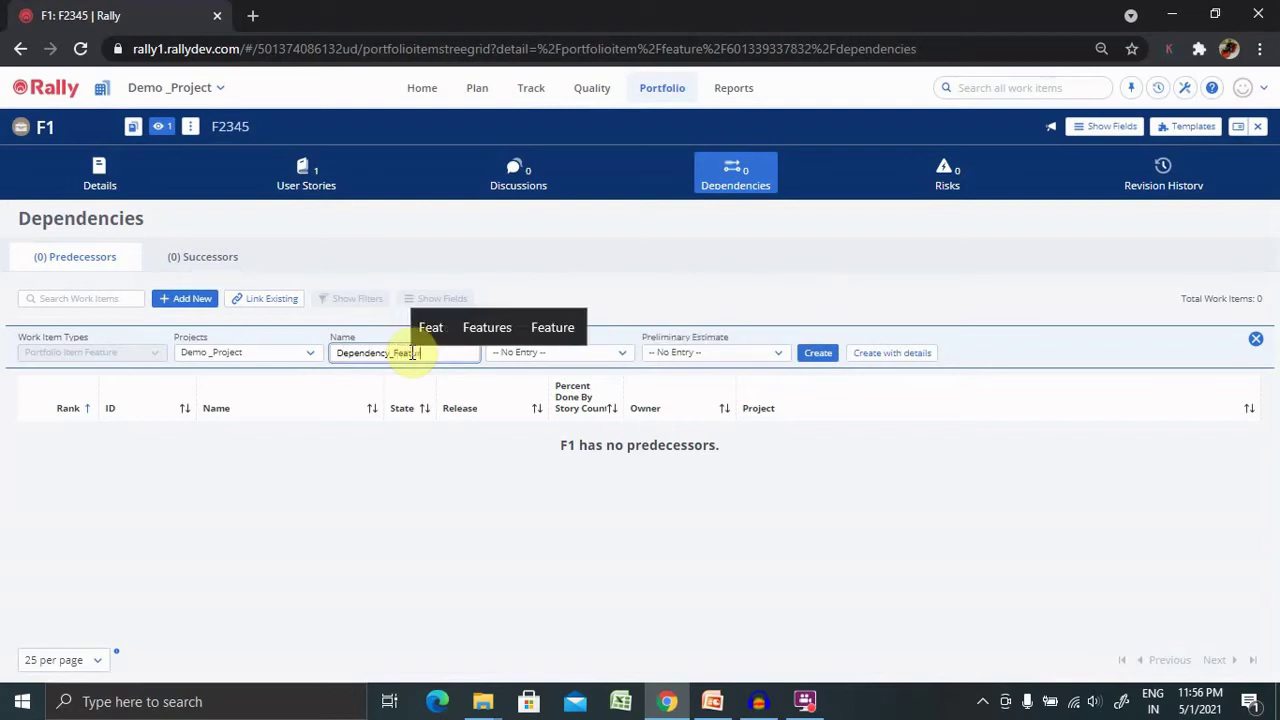
pyautogui.write('ure')
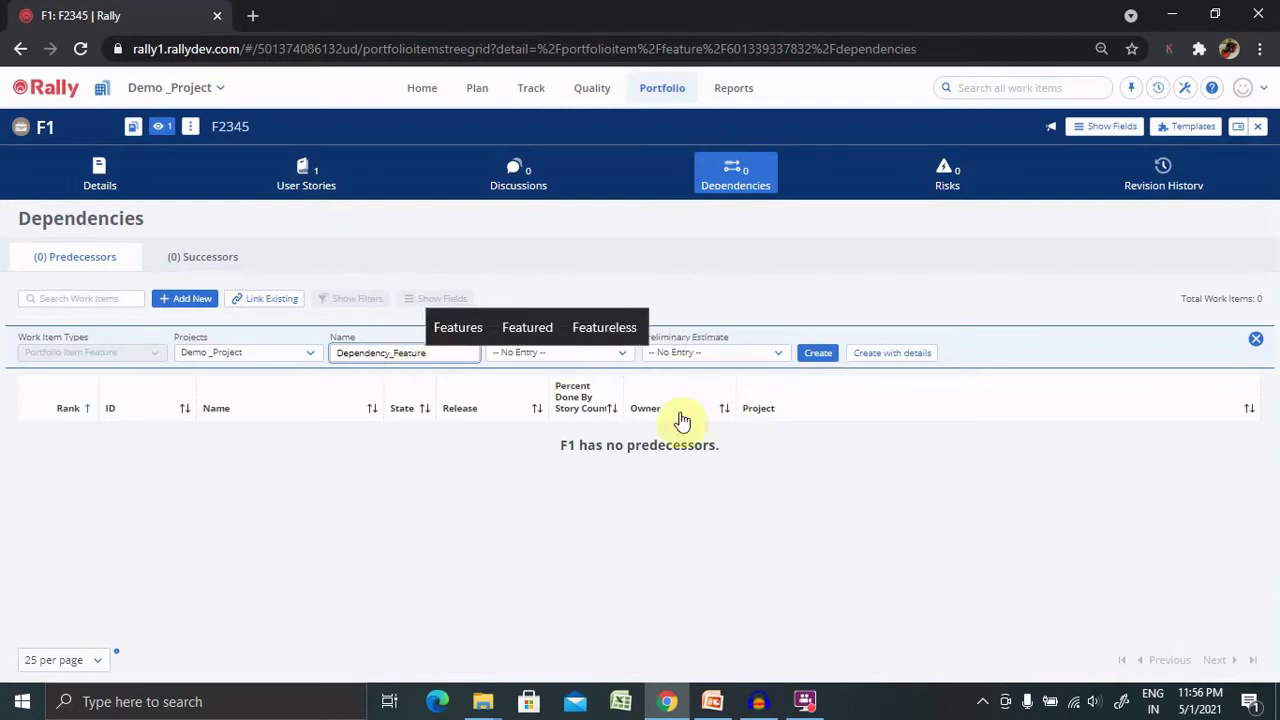
# Set the new predecessor feature's state to Developing and its preliminary estimate to M.
pyautogui.click(585, 356)
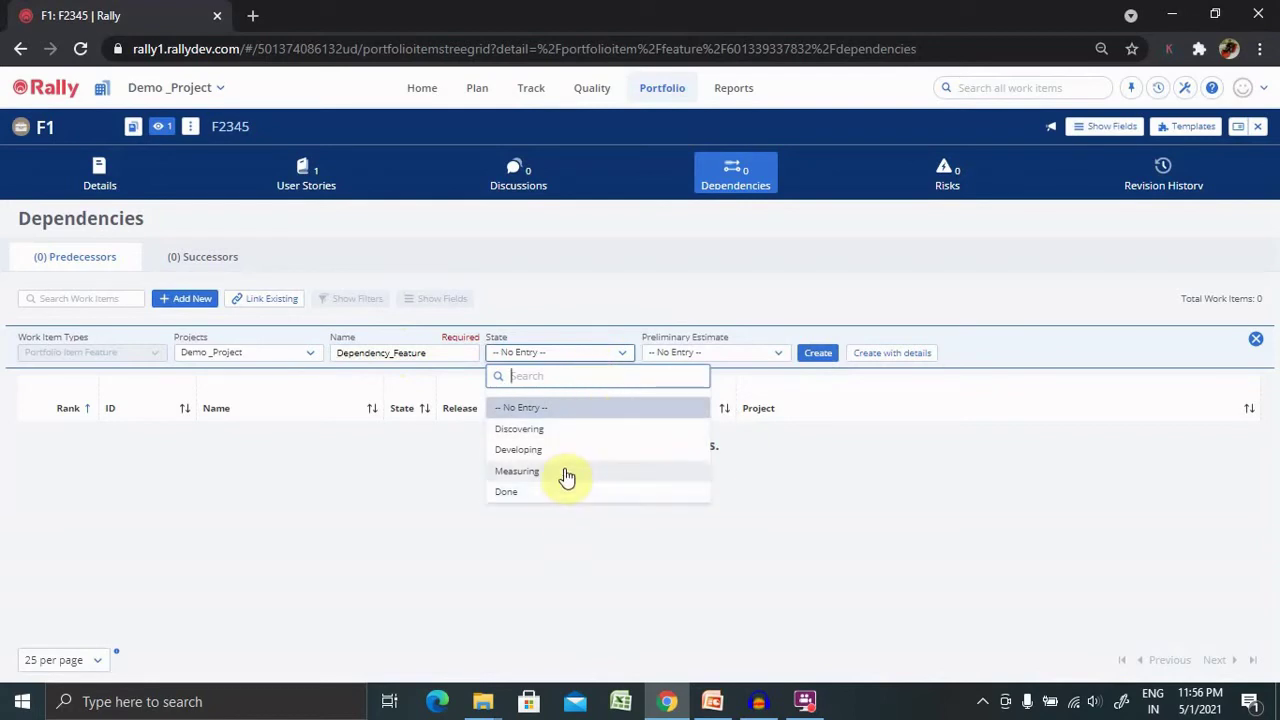
pyautogui.click(530, 495)
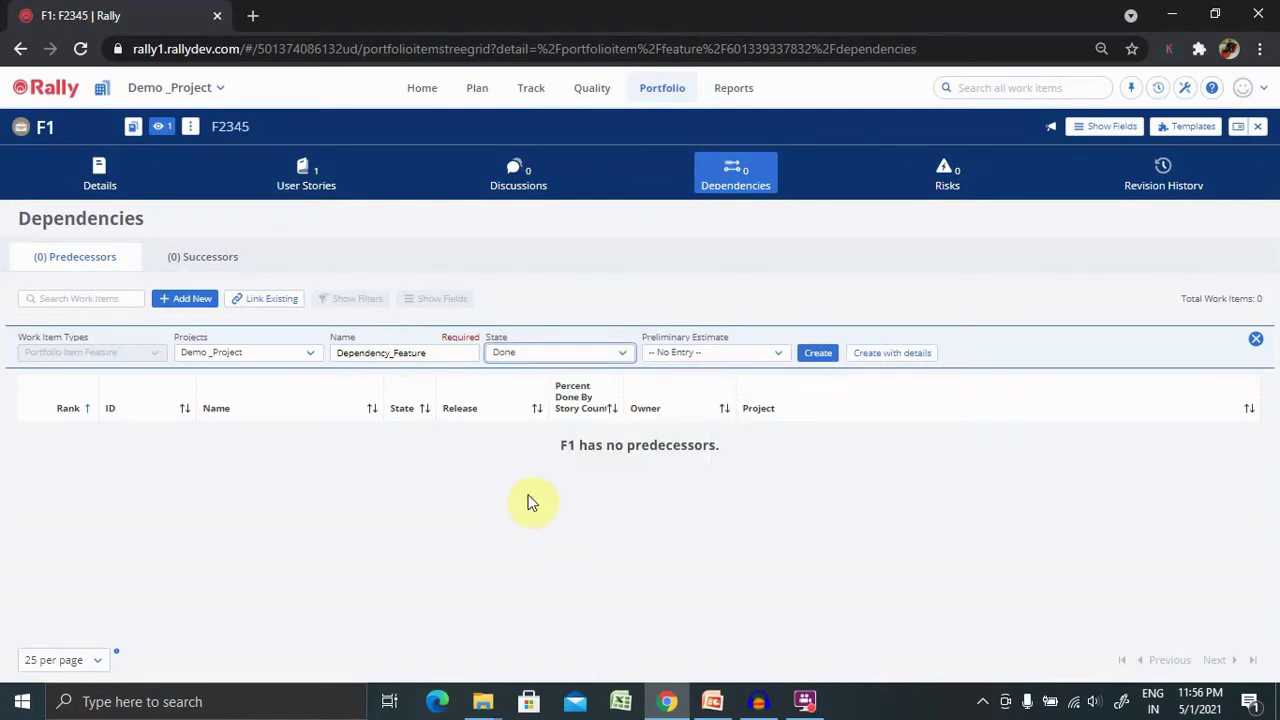
pyautogui.click(577, 362)
pyautogui.click(553, 455)
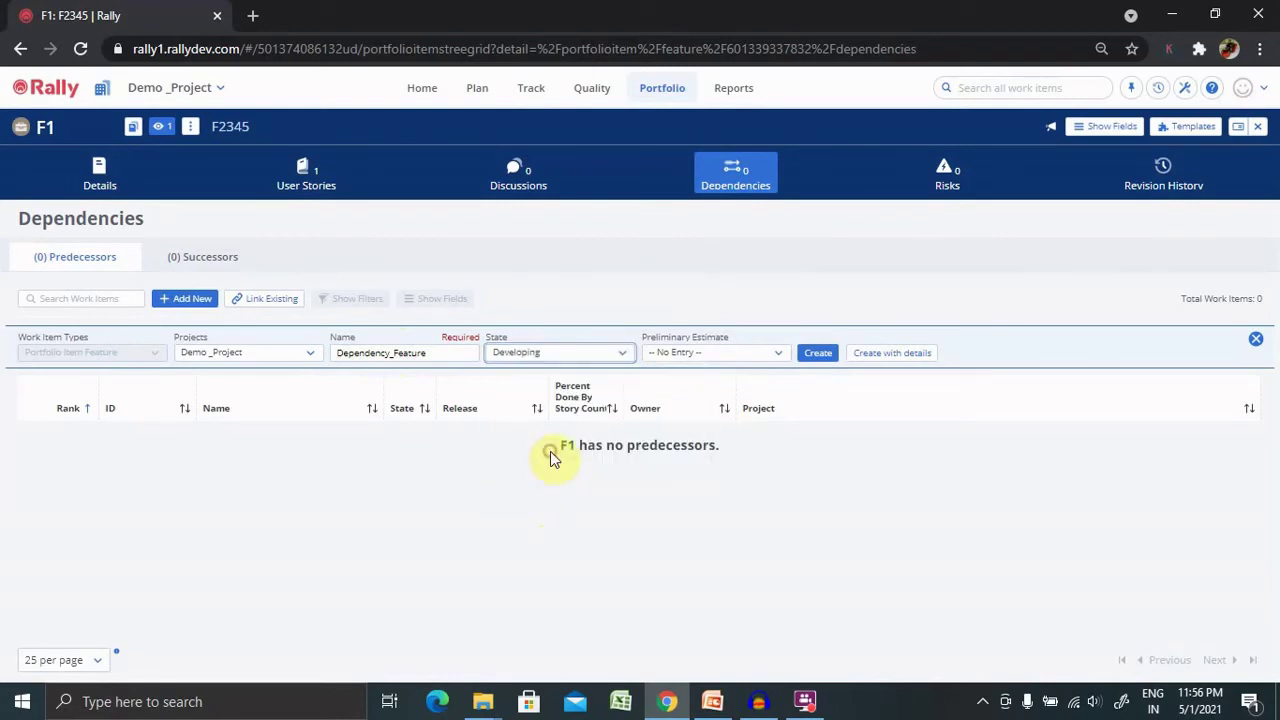
pyautogui.click(760, 358)
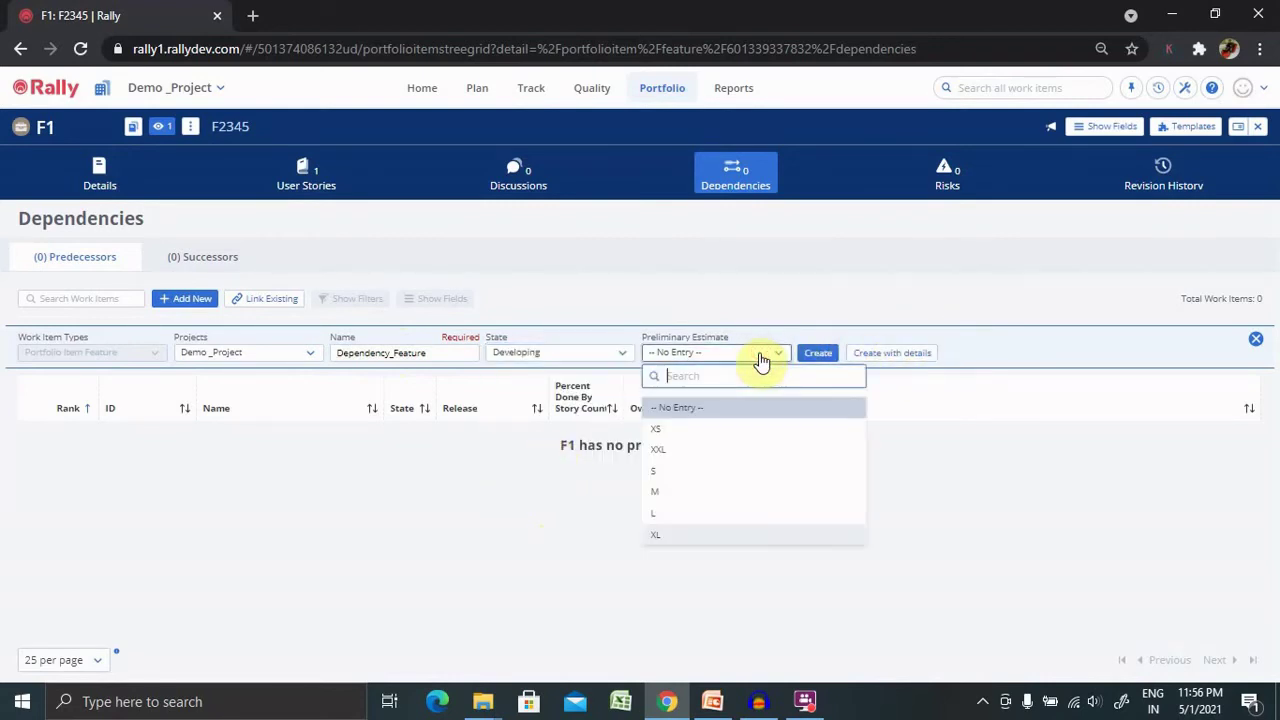
pyautogui.click(660, 496)
# Create the Dependency_Feature predecessor through its full details form and check its successors.
pyautogui.click(893, 354)
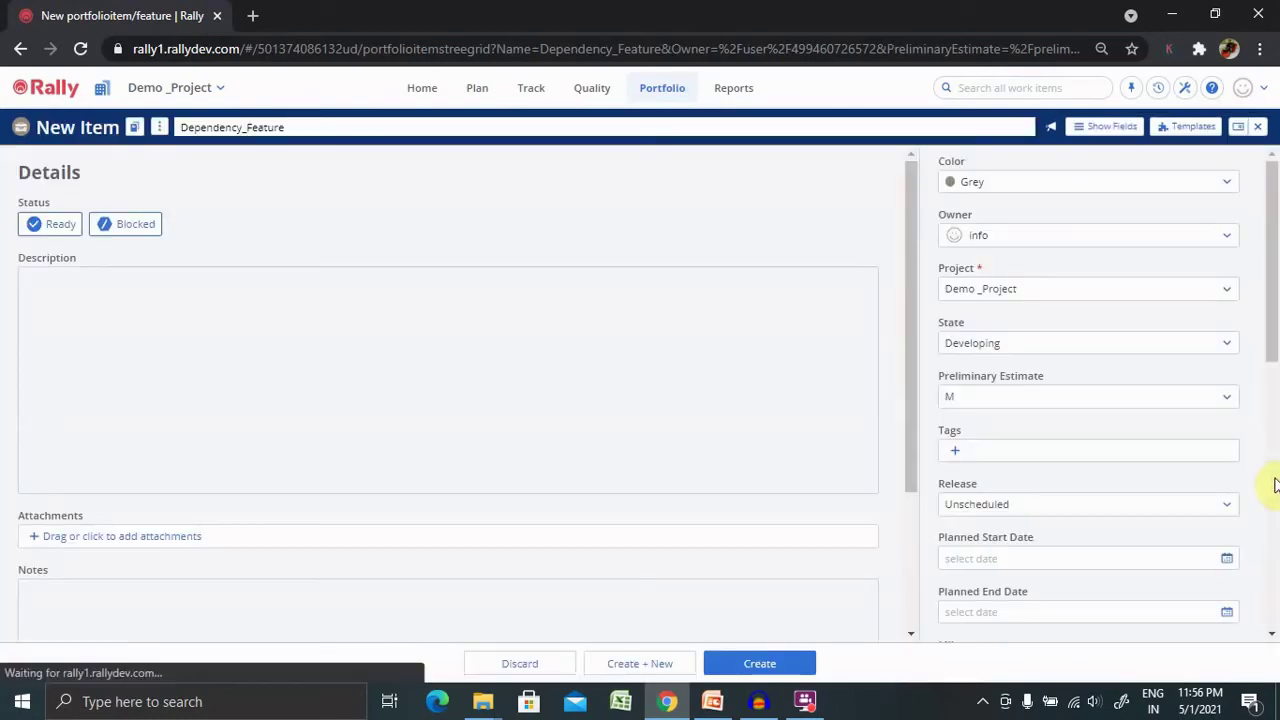
pyautogui.moveTo(1270, 286); pyautogui.dragTo(1271, 400)
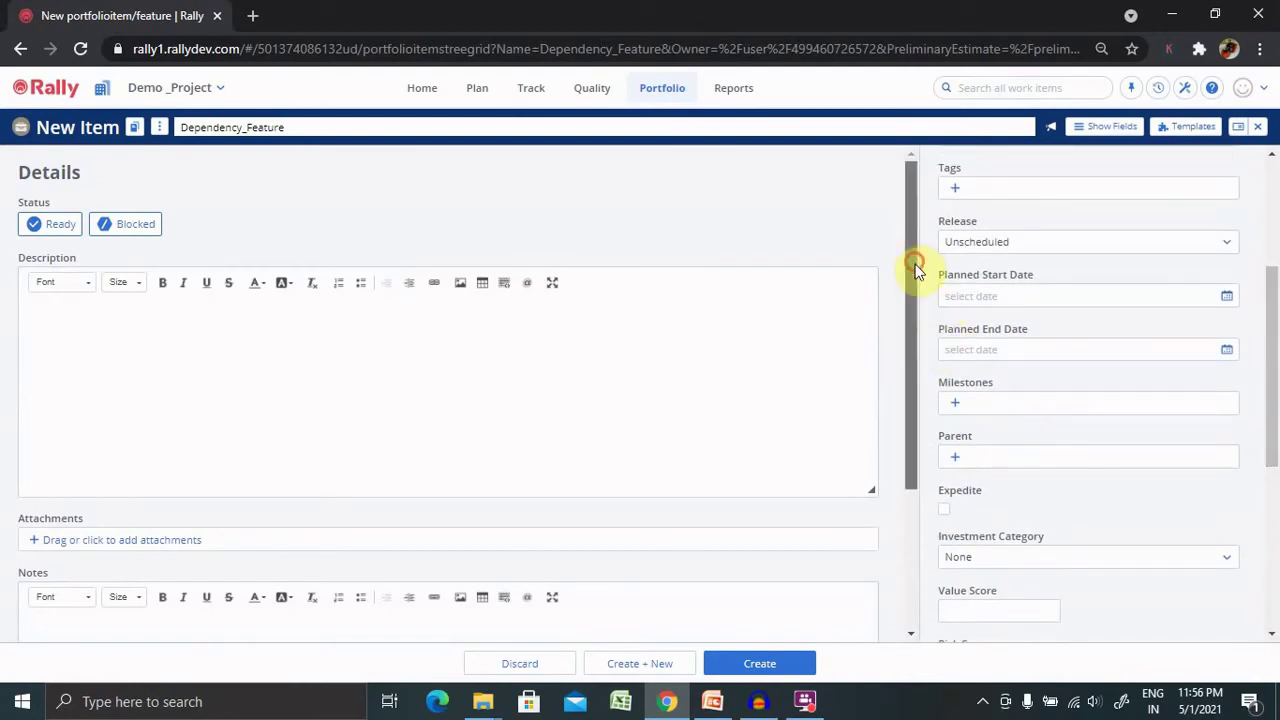
pyautogui.moveTo(914, 266)
pyautogui.mouseDown()
pyautogui.moveTo(929, 528)
pyautogui.moveTo(918, 266)
pyautogui.mouseUp()
pyautogui.click(466, 383)
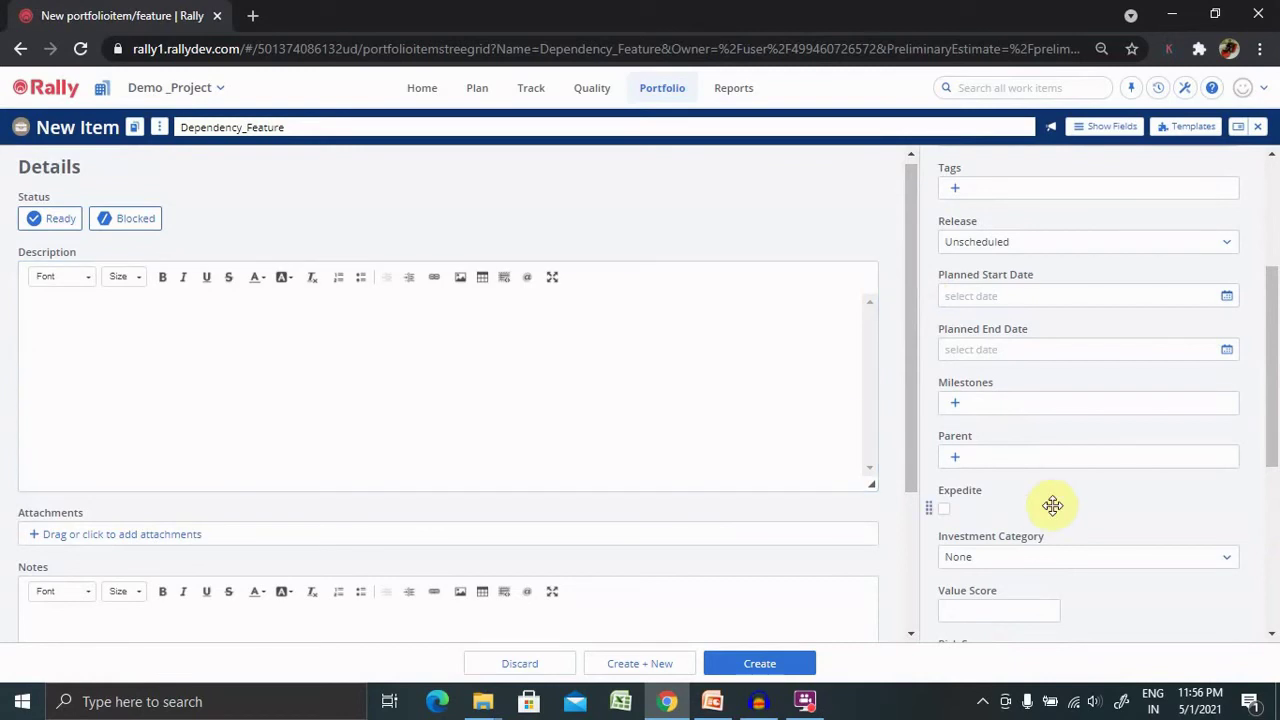
pyautogui.moveTo(1270, 380); pyautogui.dragTo(1277, 228)
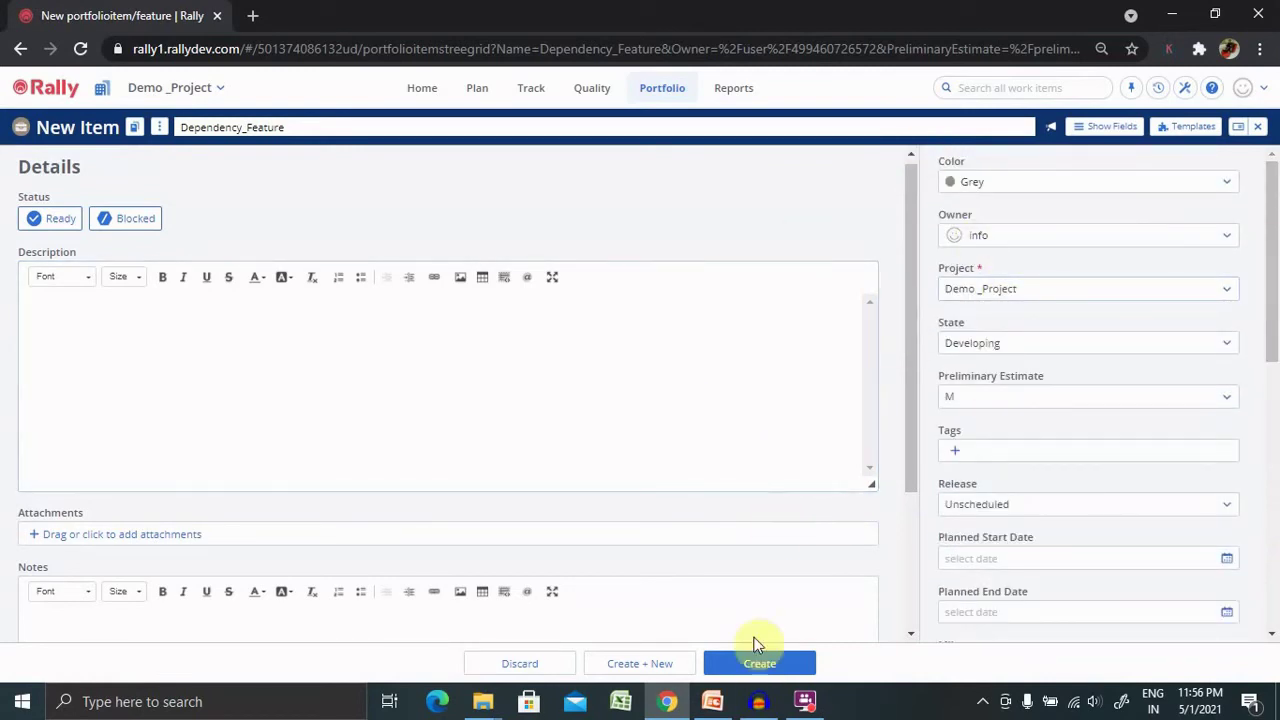
pyautogui.click(752, 662)
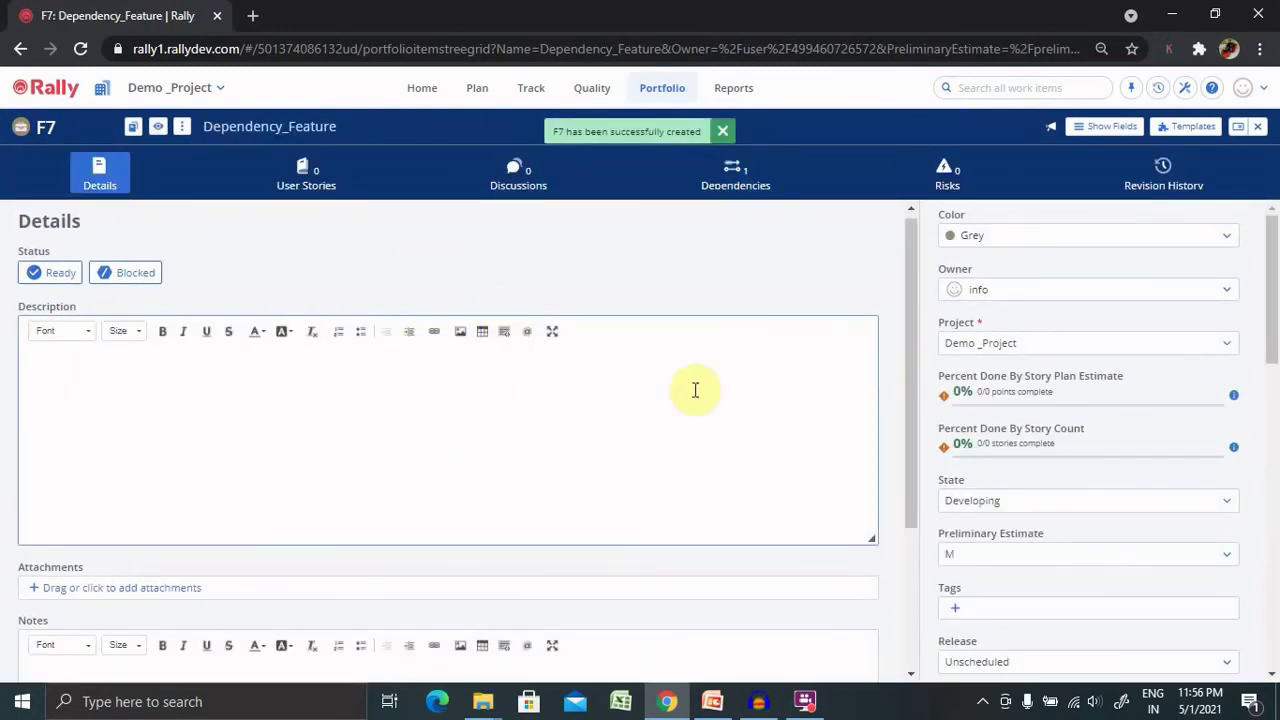
pyautogui.click(738, 194)
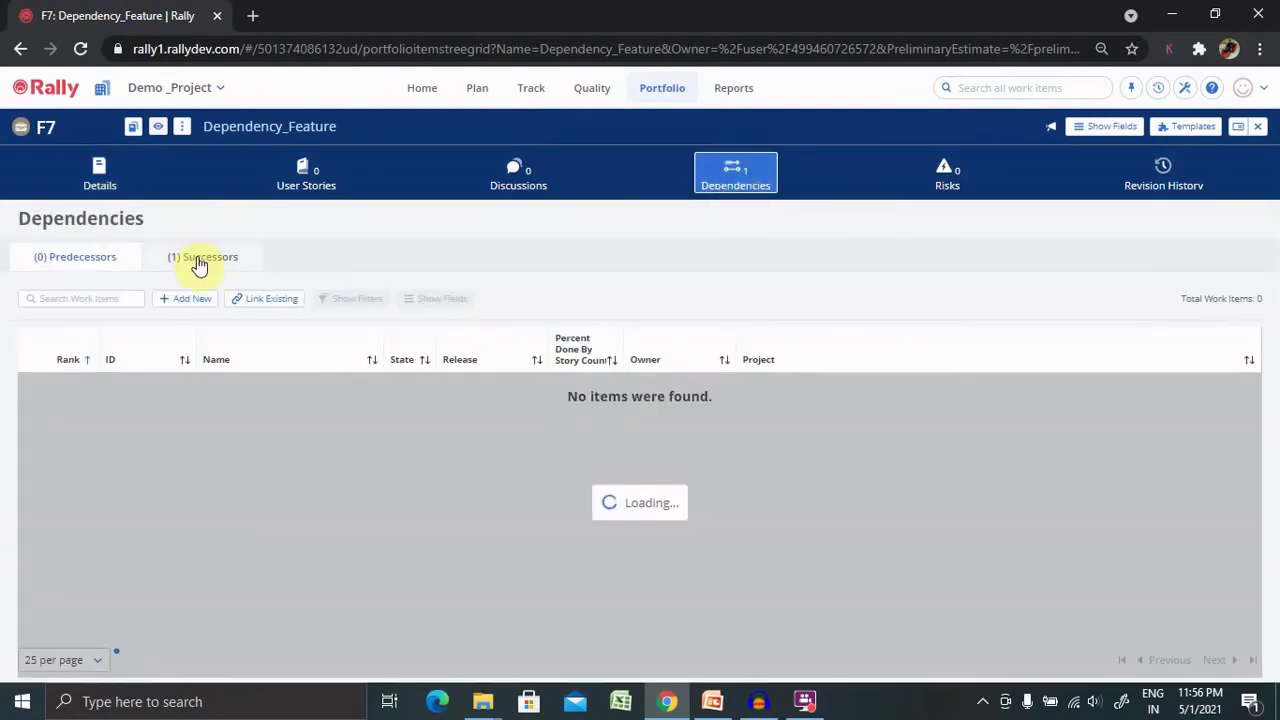
pyautogui.click(198, 262)
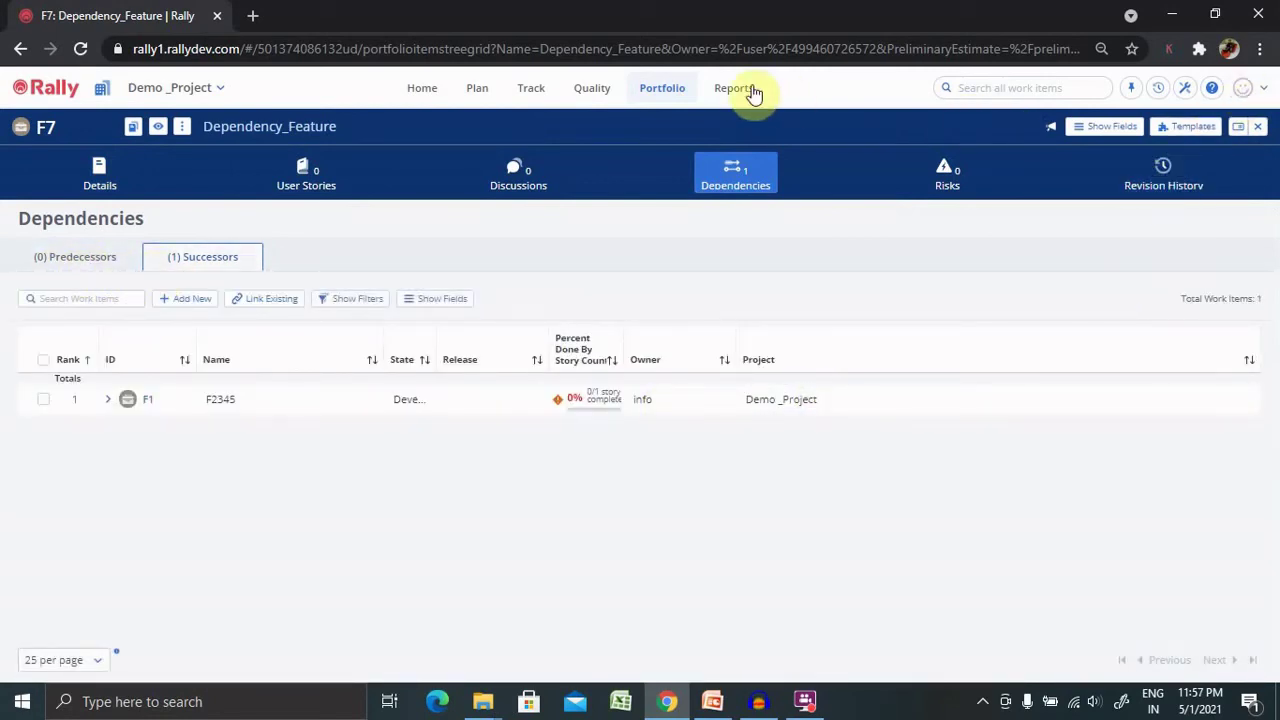
# Open Release Tracking and inspect the unparented stories and defects in Iteration3 of release R1.0.
pyautogui.click(669, 87)
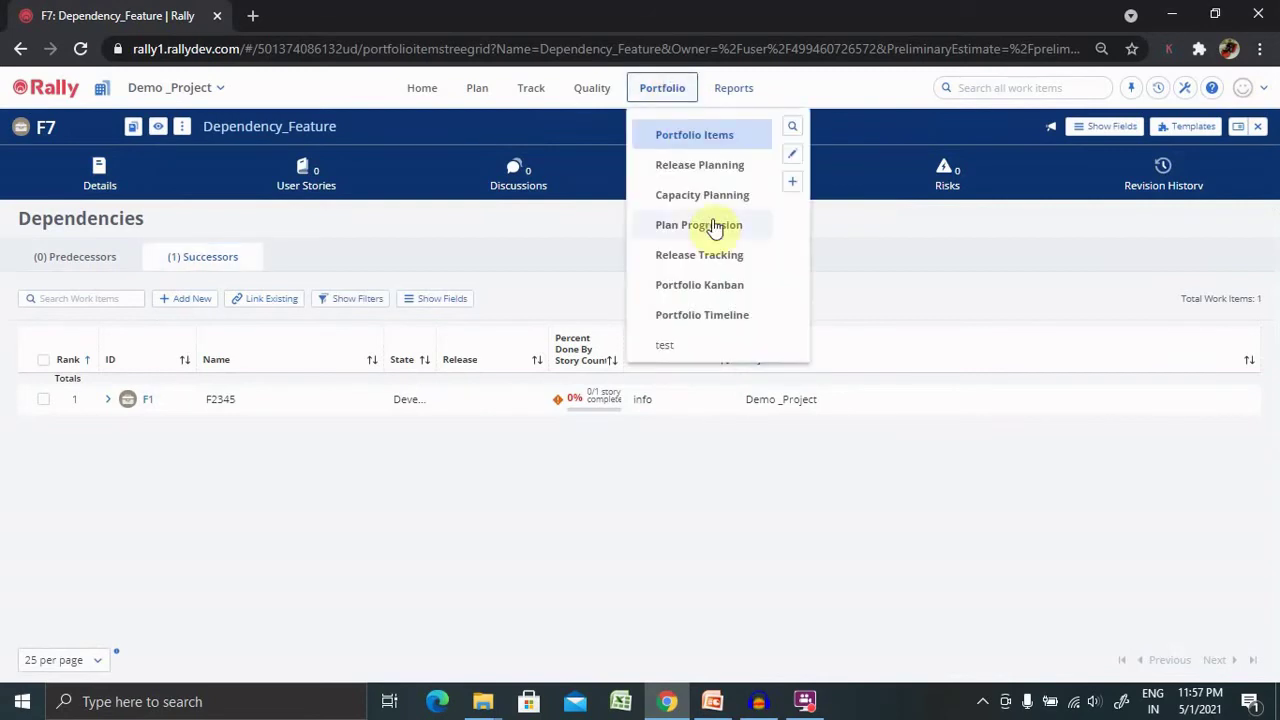
pyautogui.click(724, 260)
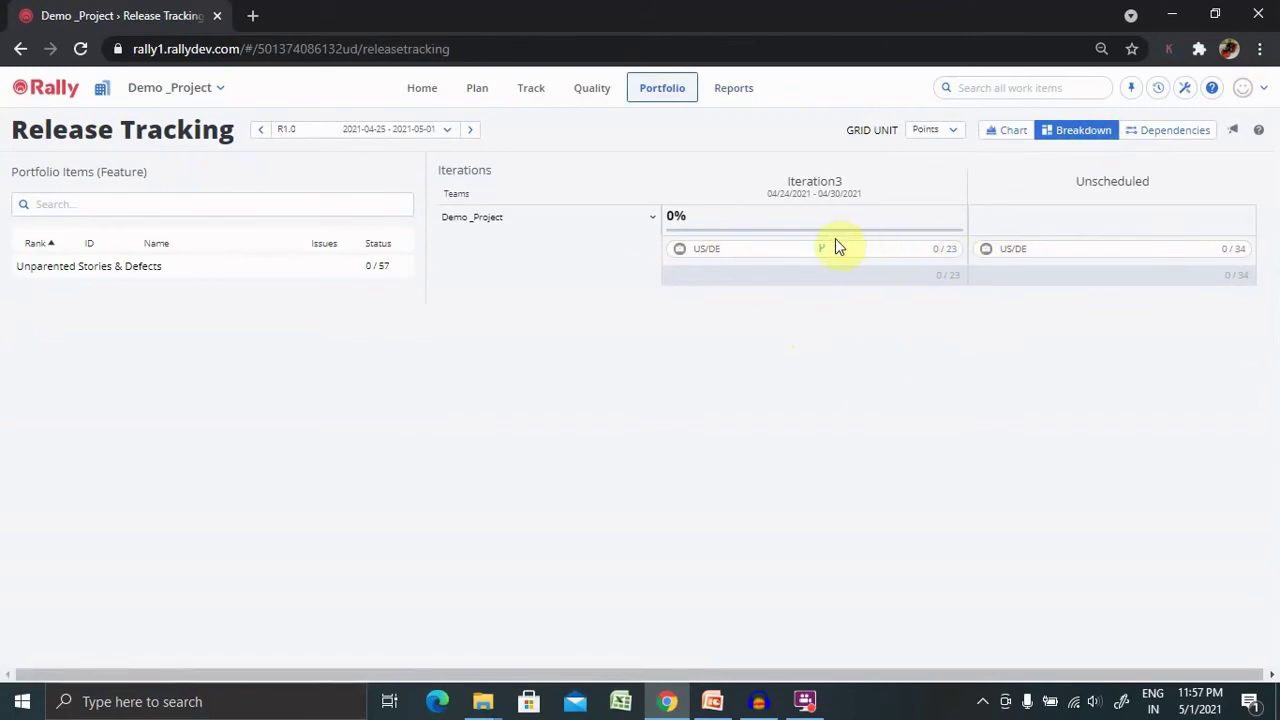
pyautogui.click(706, 250)
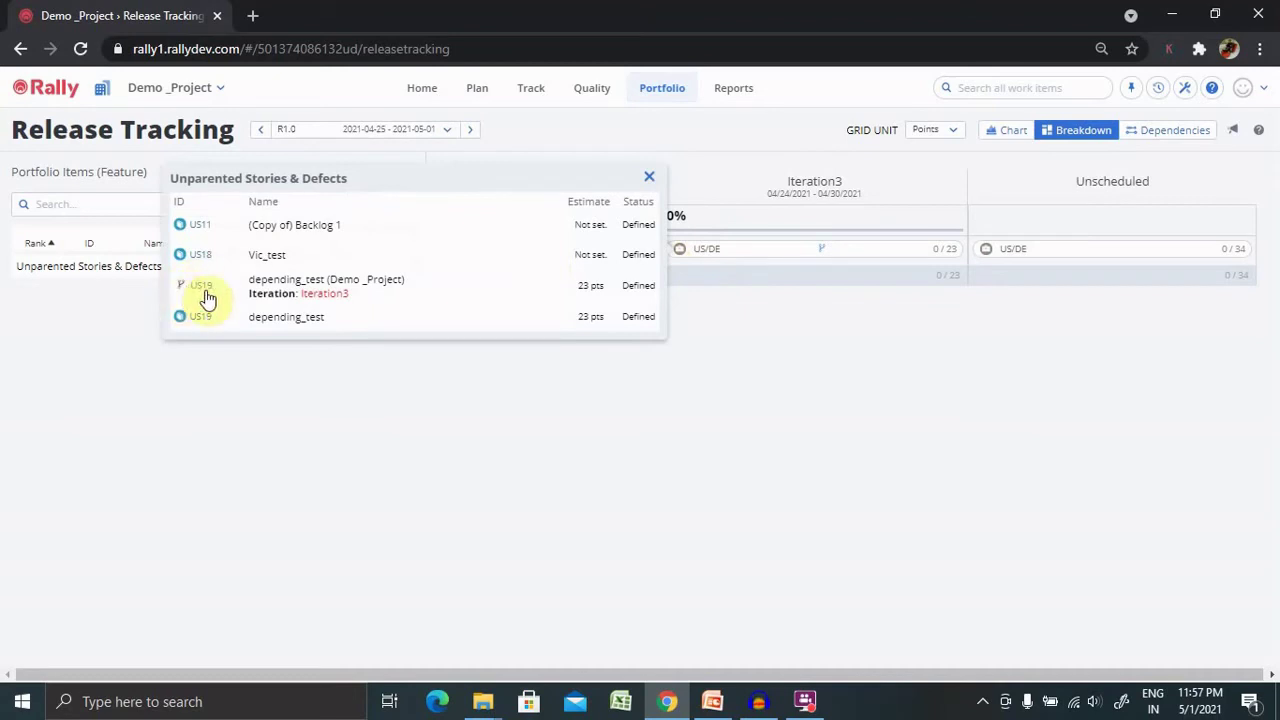
# Switch the tracked release to V1.0 and inspect its unscheduled unparented stories and defects.
pyautogui.click(397, 139)
pyautogui.click(322, 190)
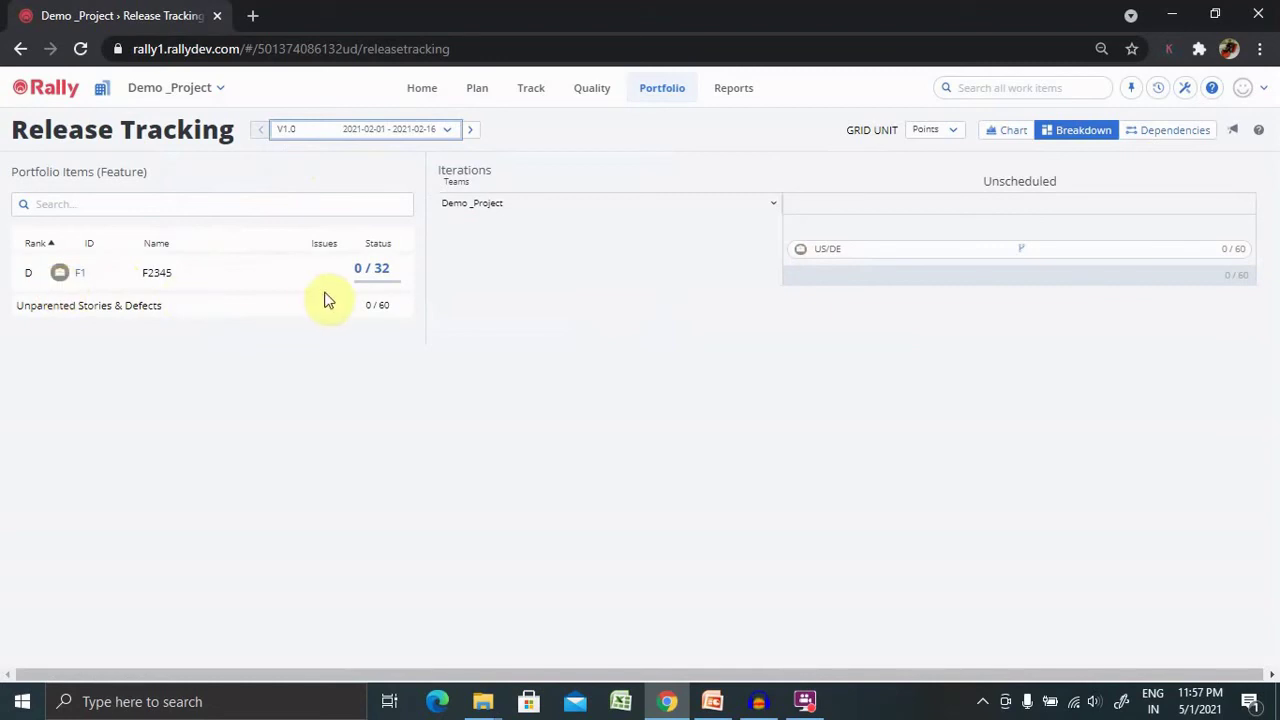
pyautogui.click(812, 258)
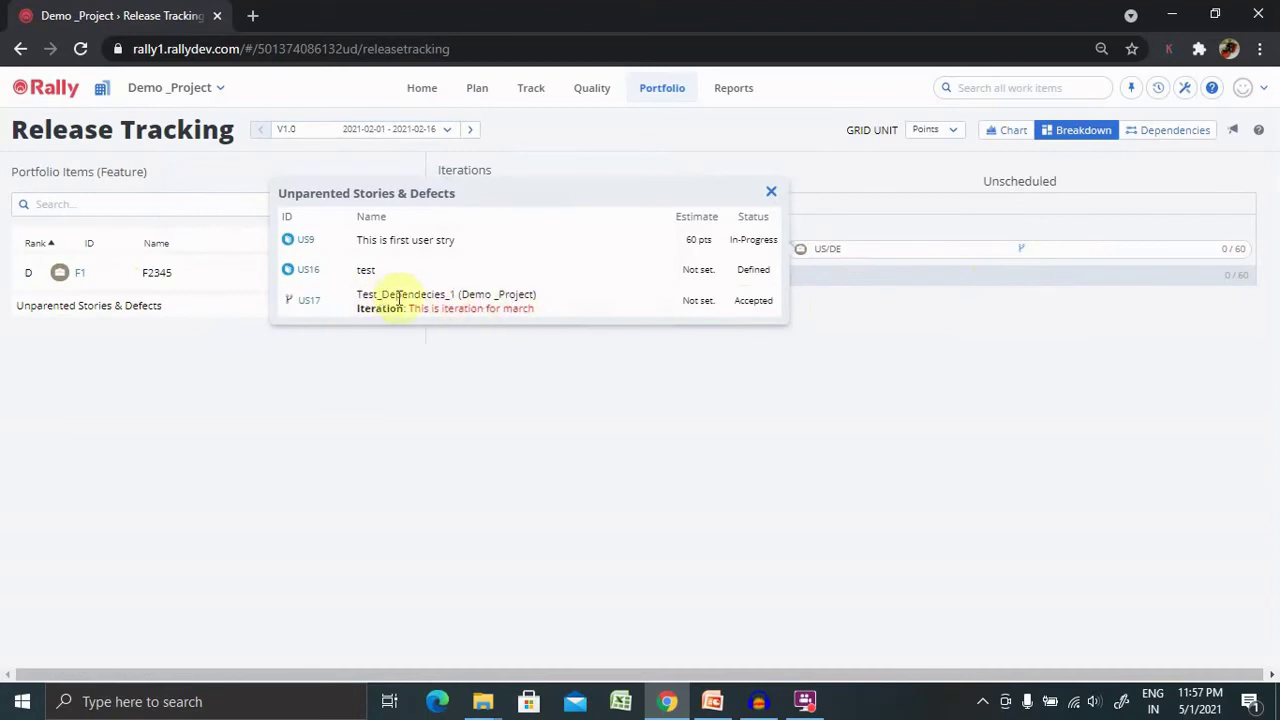
pyautogui.click(811, 355)
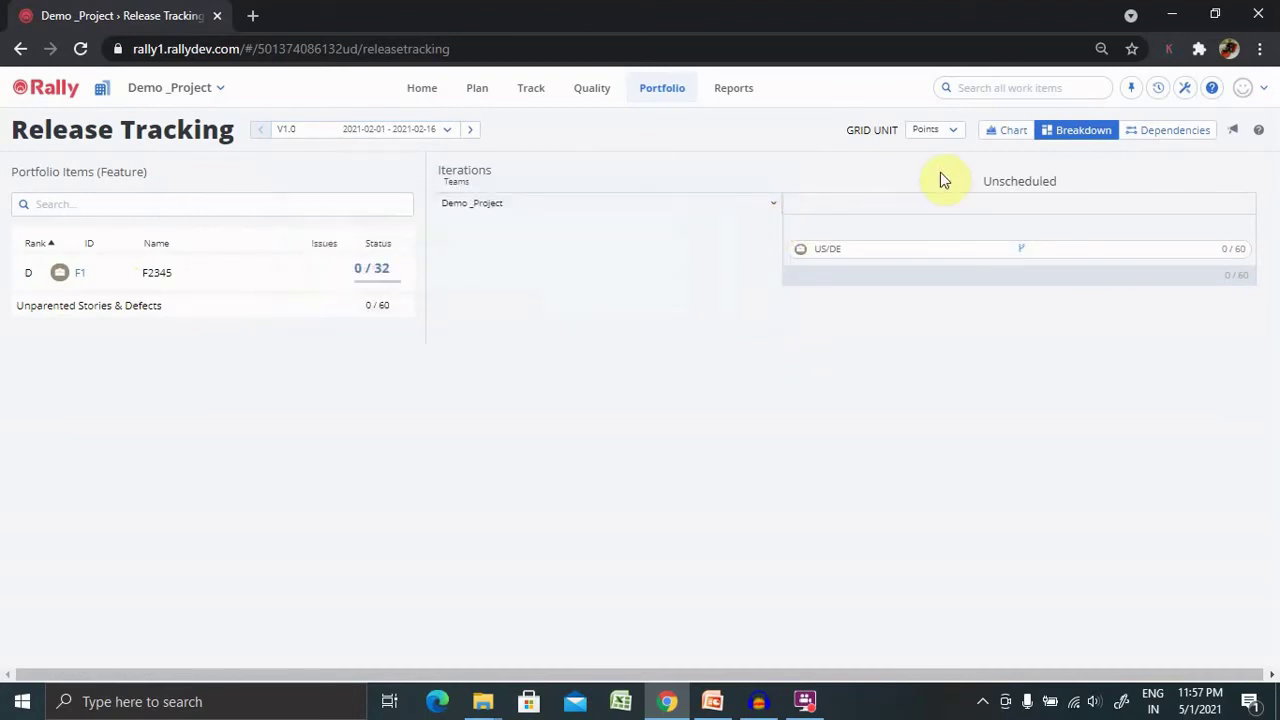
# Show the release's dependencies view for V1.0 and for R1.0.
pyautogui.click(1180, 140)
pyautogui.click(445, 130)
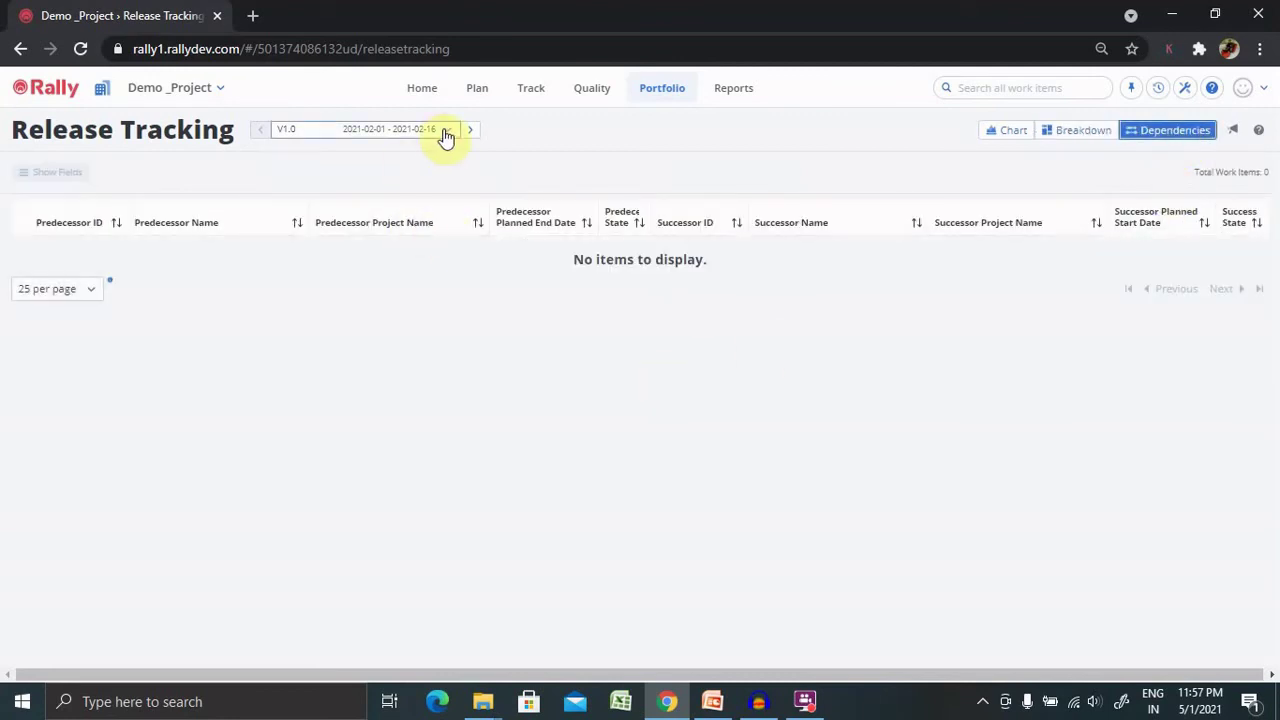
pyautogui.click(345, 175)
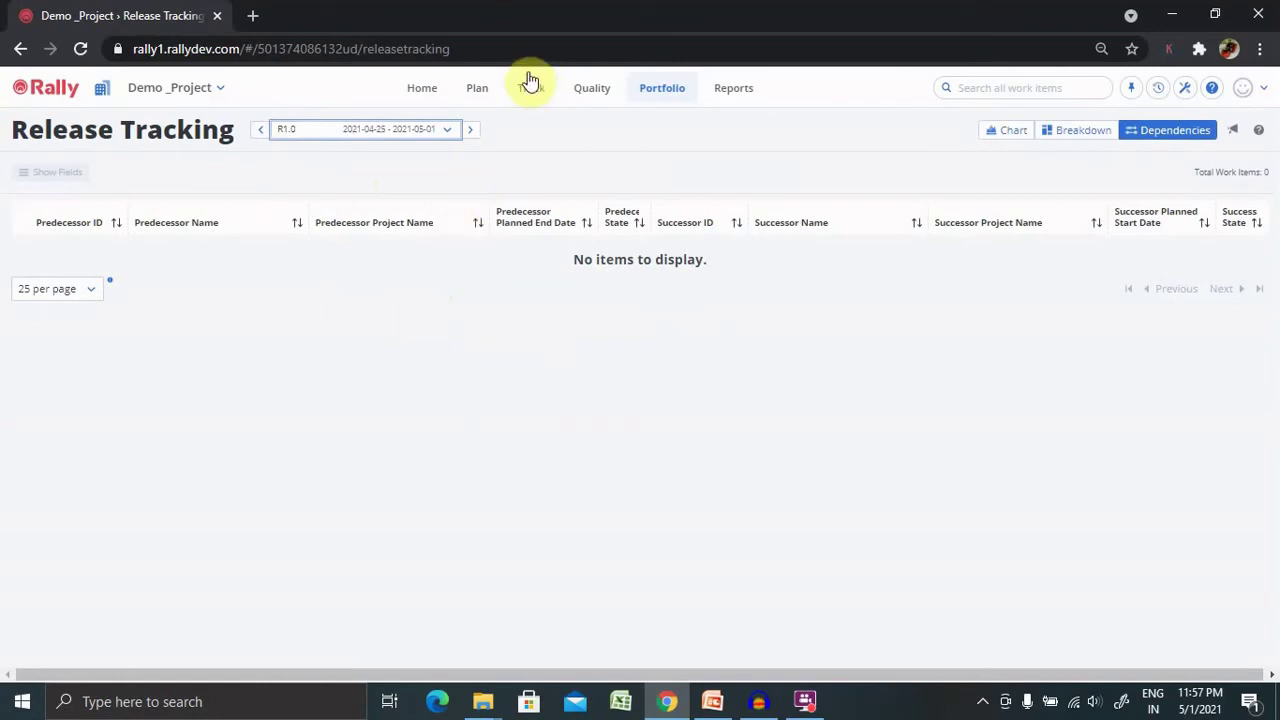
# Reopen Dependency_Feature from the portfolio items and view its successors.
pyautogui.click(479, 88)
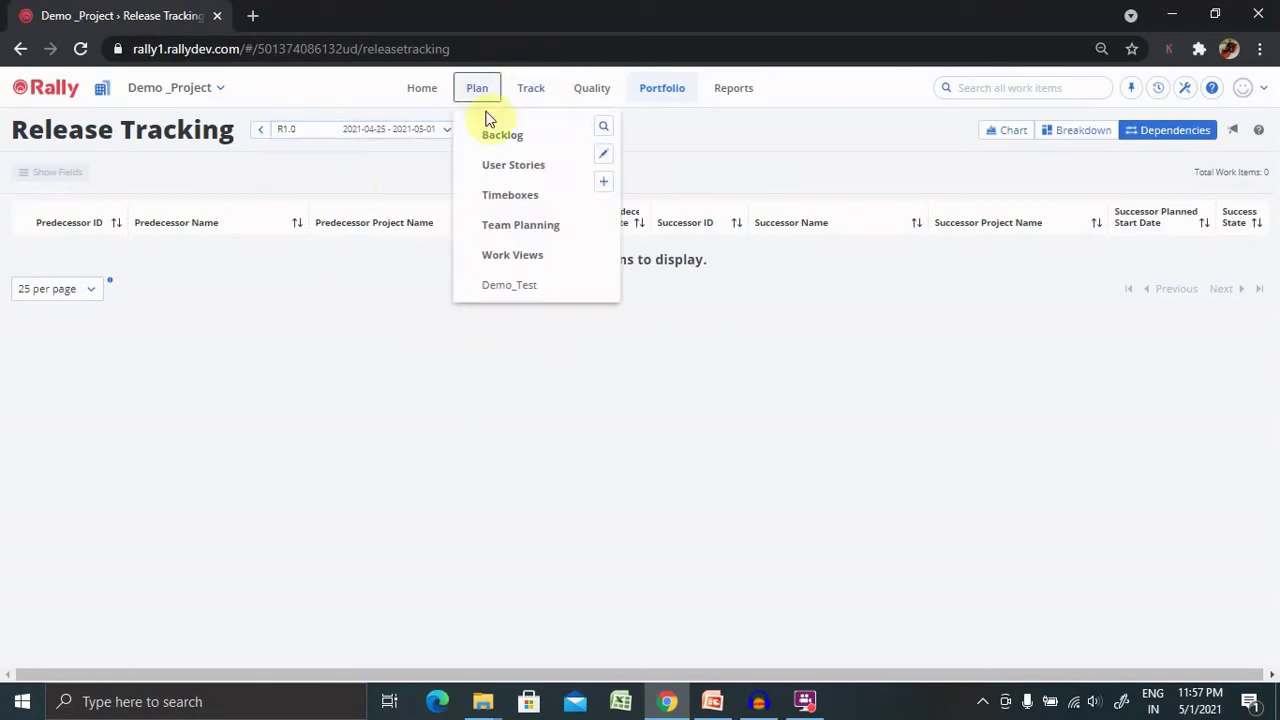
pyautogui.click(655, 92)
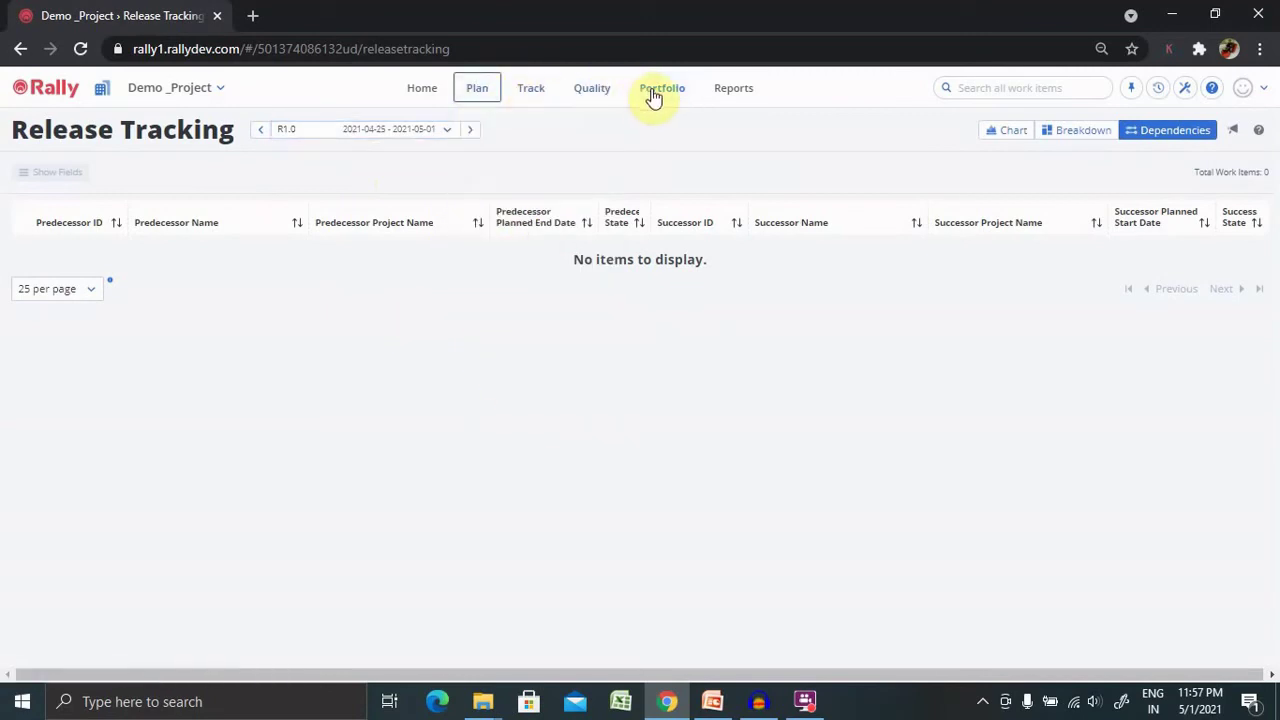
pyautogui.click(712, 136)
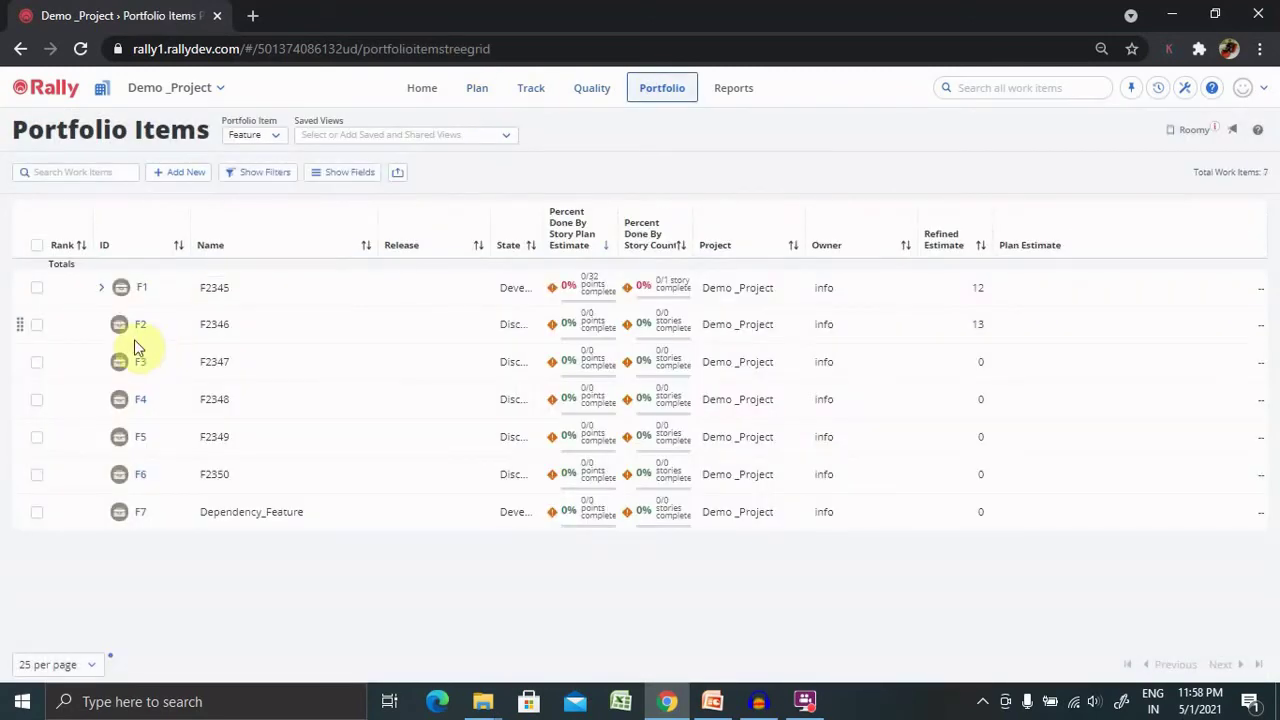
pyautogui.click(140, 514)
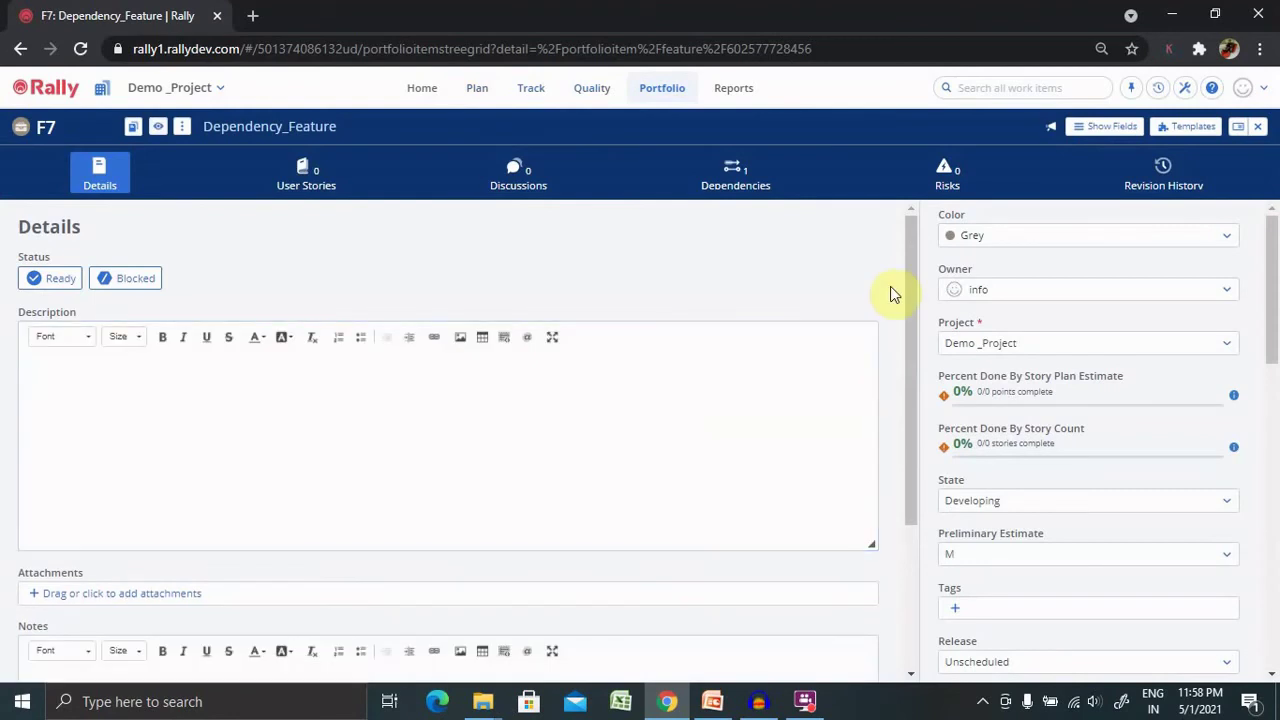
pyautogui.click(752, 199)
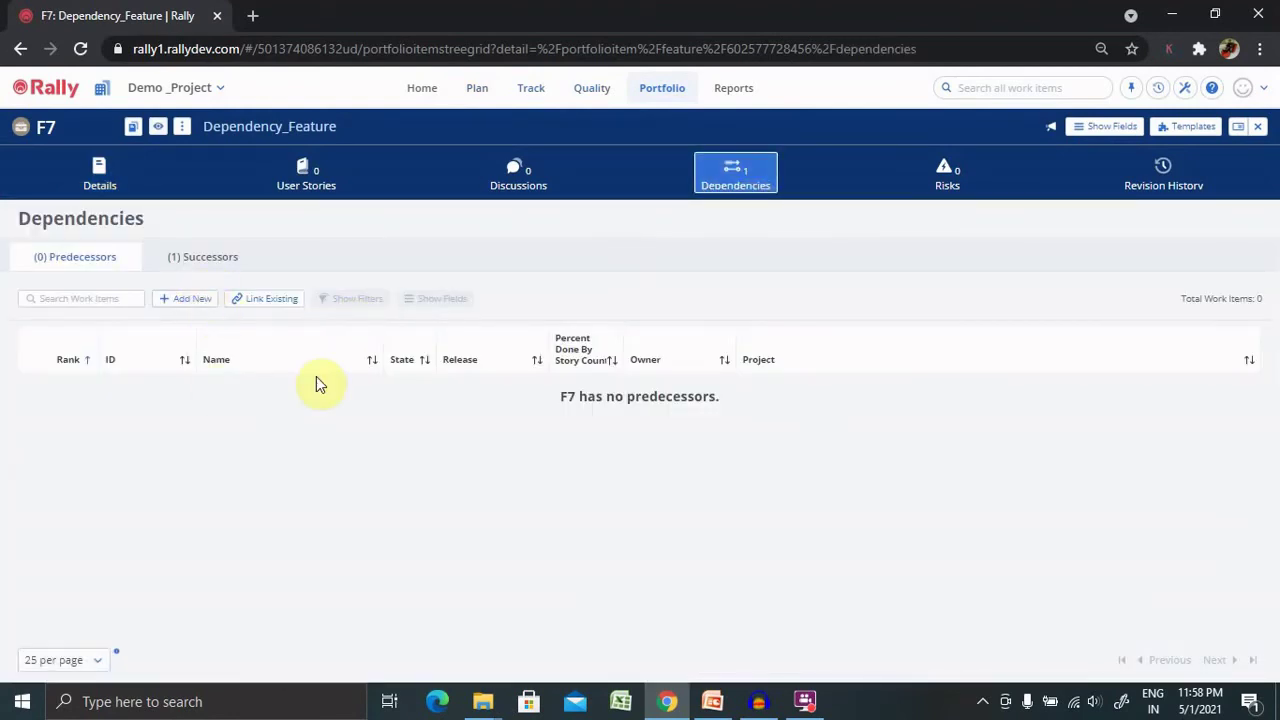
pyautogui.click(202, 260)
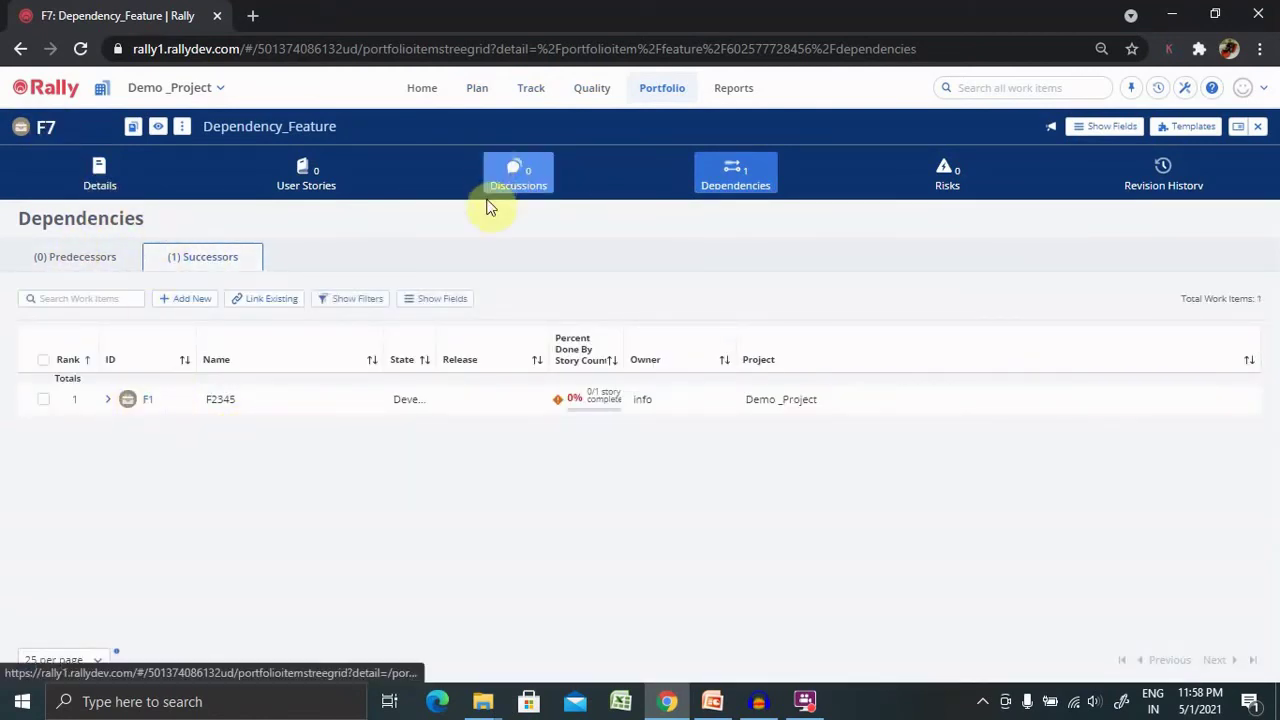
# Assign Dependency_Feature to release R1.0 in its details and save the change.
pyautogui.click(101, 190)
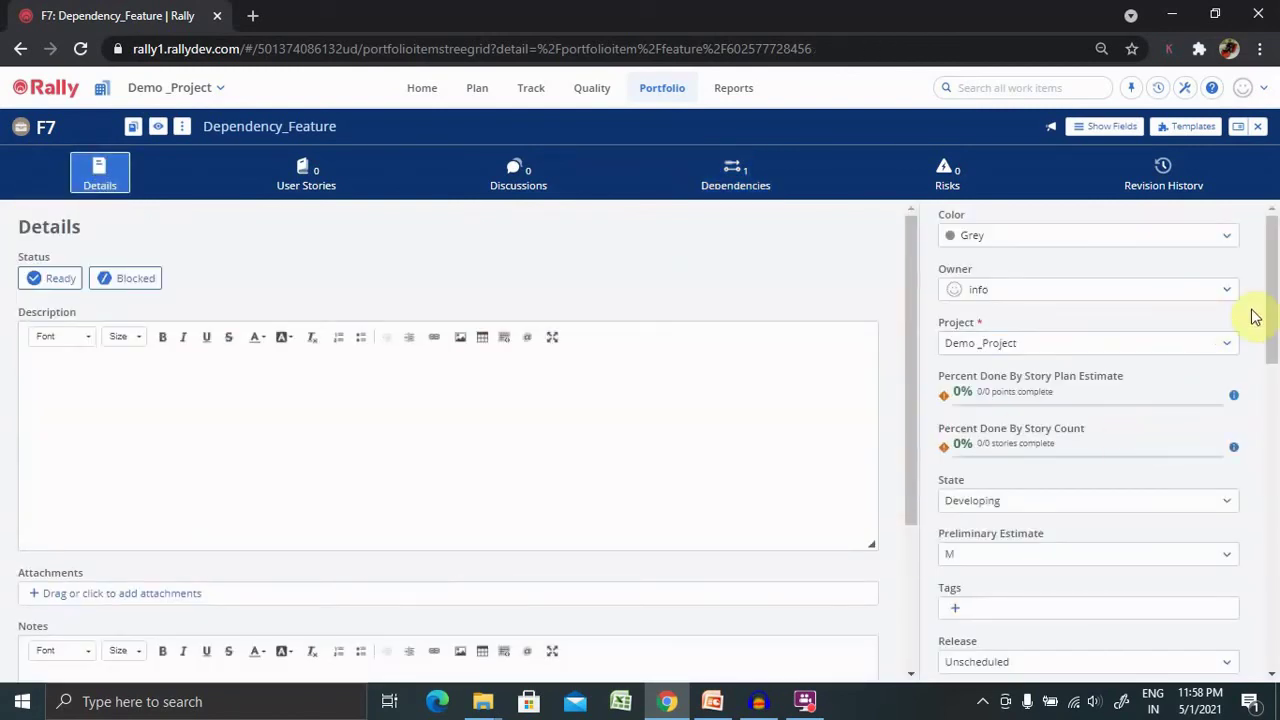
pyautogui.moveTo(1275, 311); pyautogui.dragTo(1277, 394)
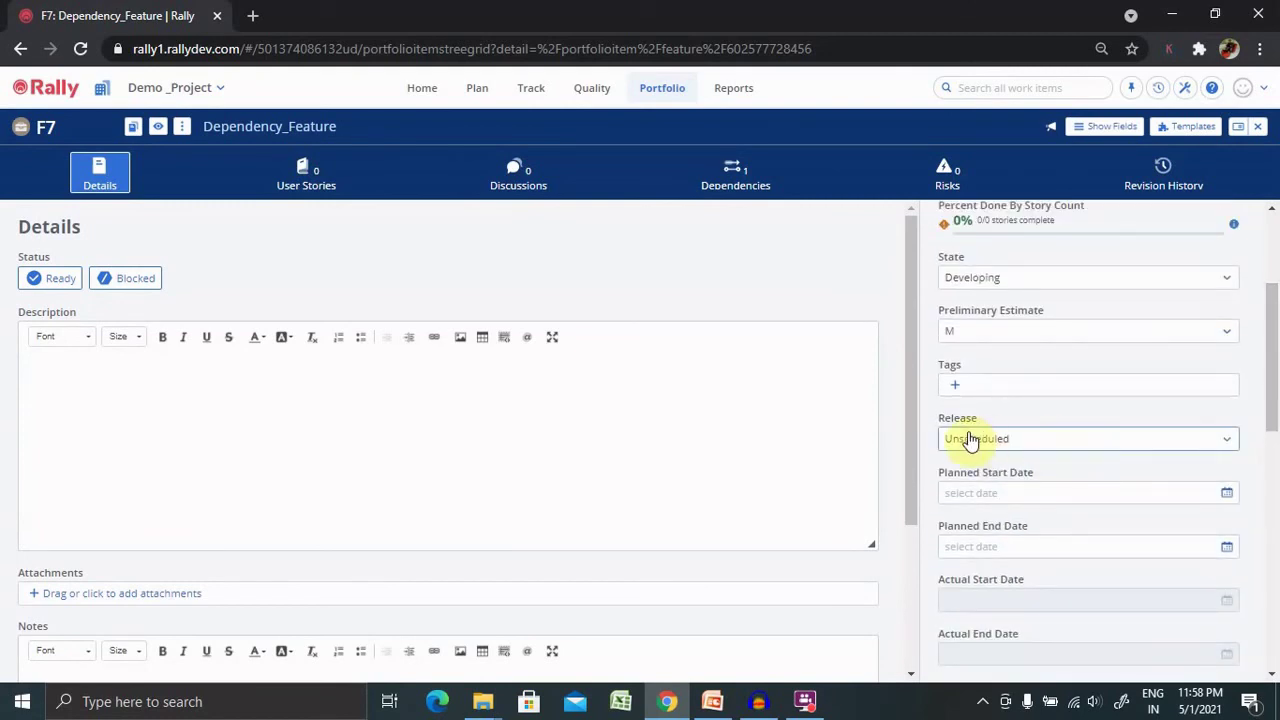
pyautogui.click(1083, 444)
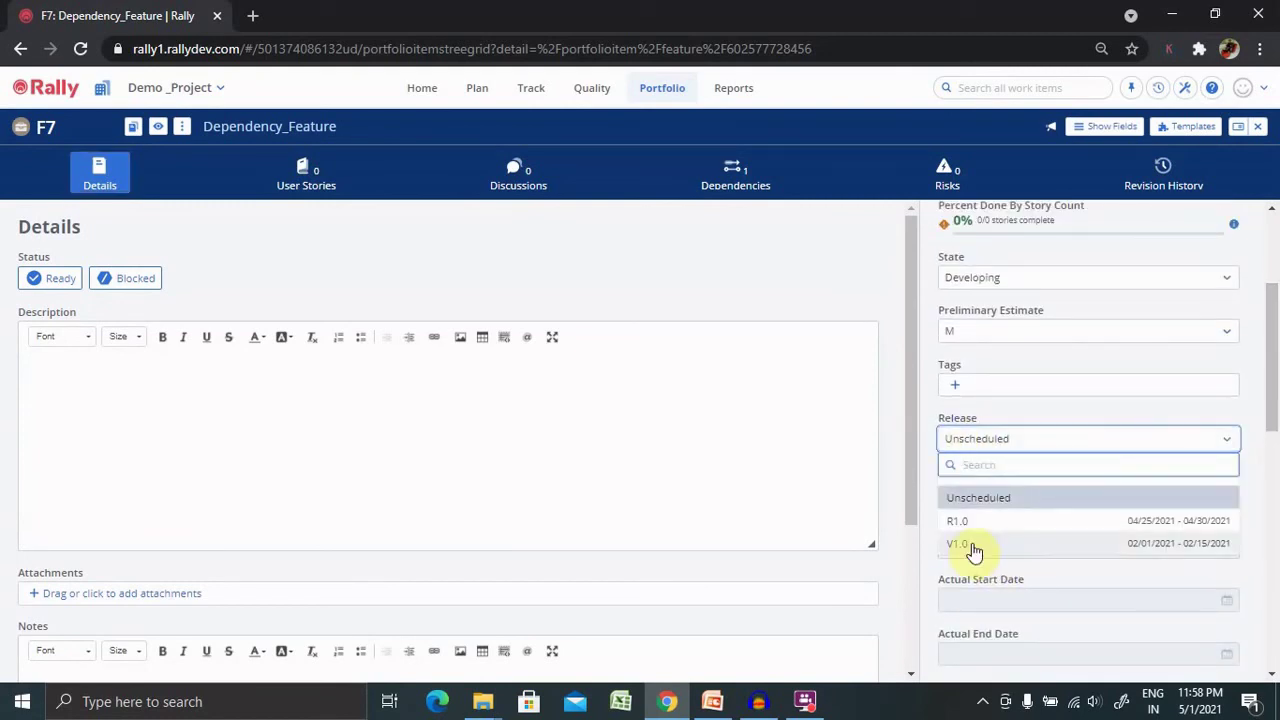
pyautogui.click(968, 524)
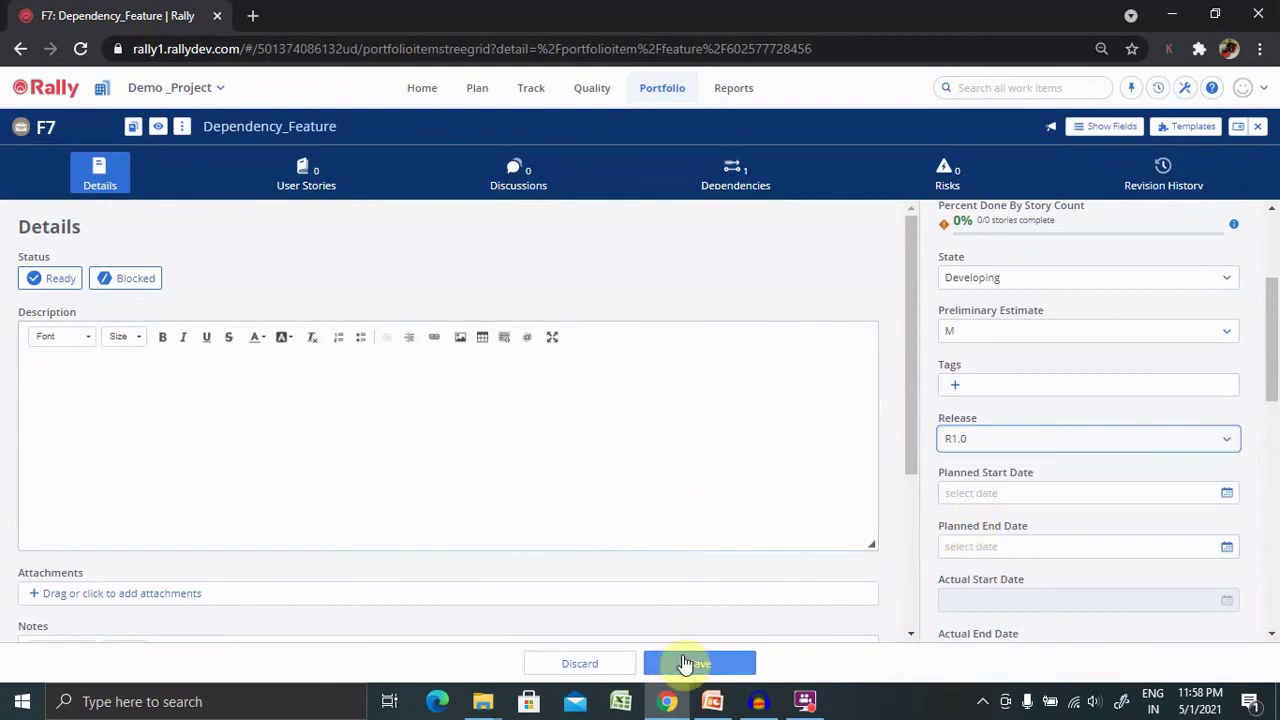
pyautogui.click(685, 664)
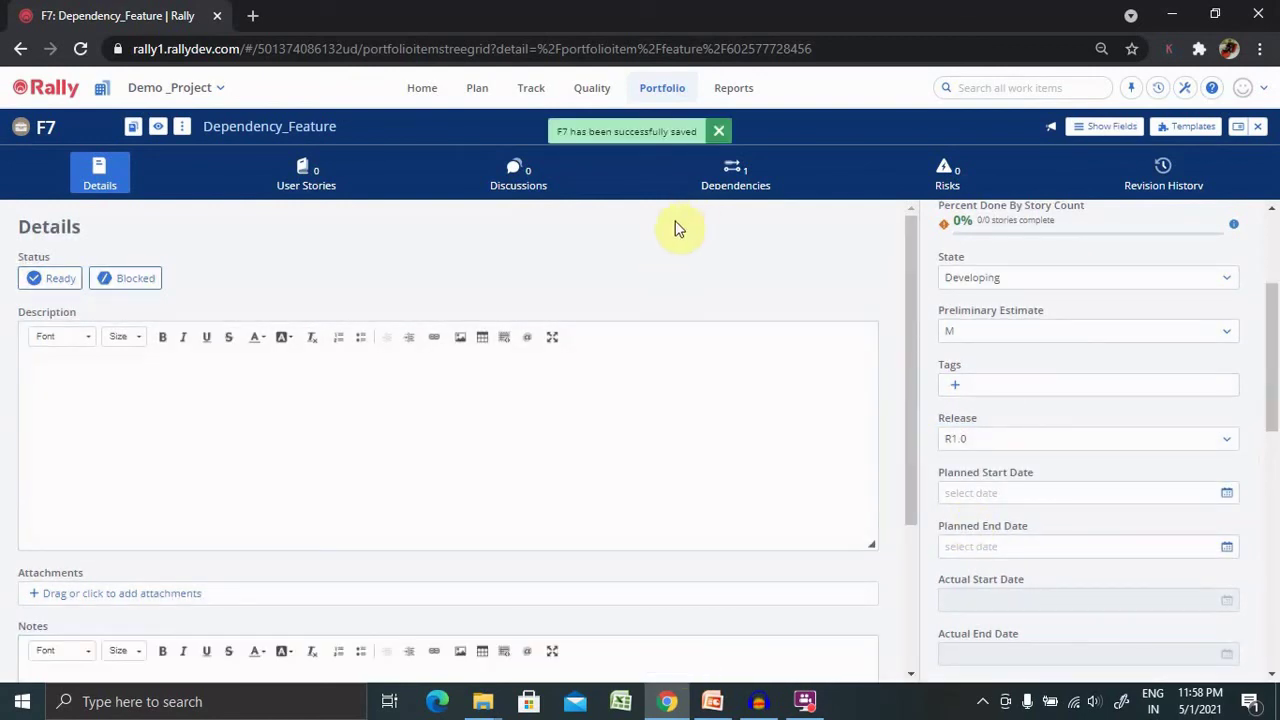
# Open the Release Tracking breakdown for release R1.0 and select Dependency_Feature to examine its iteration schedule.
pyautogui.click(675, 92)
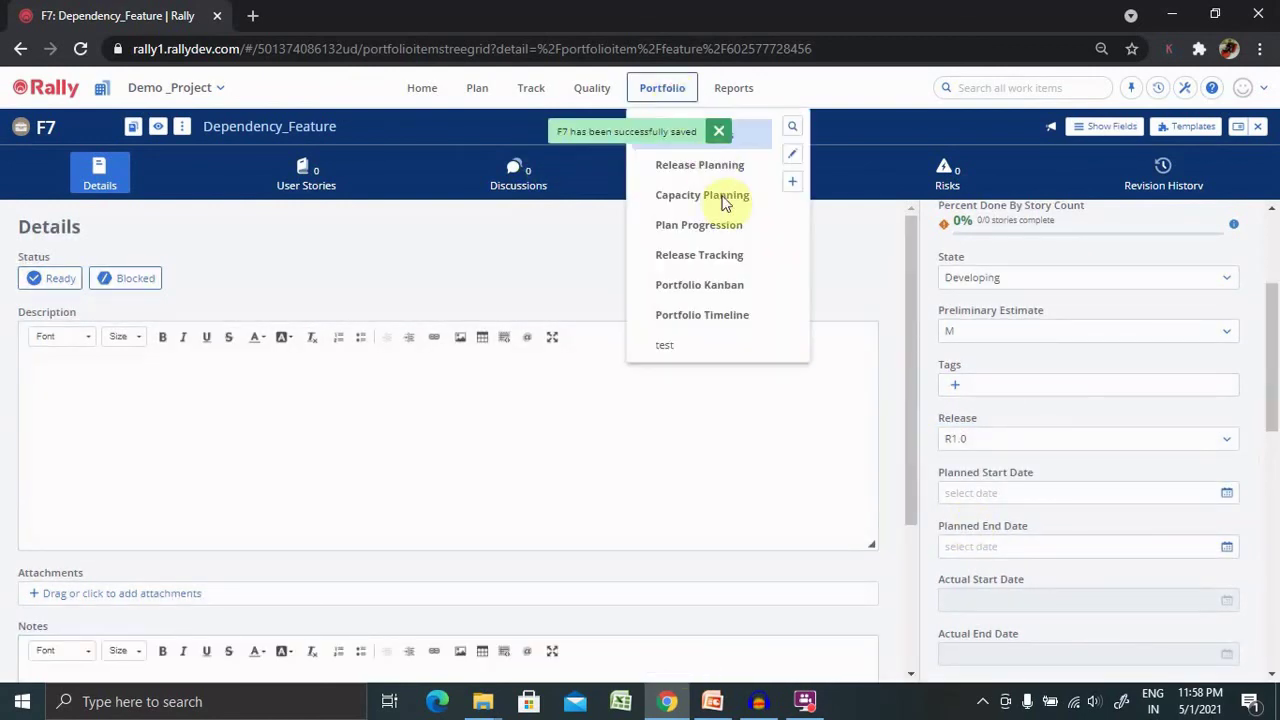
pyautogui.click(714, 255)
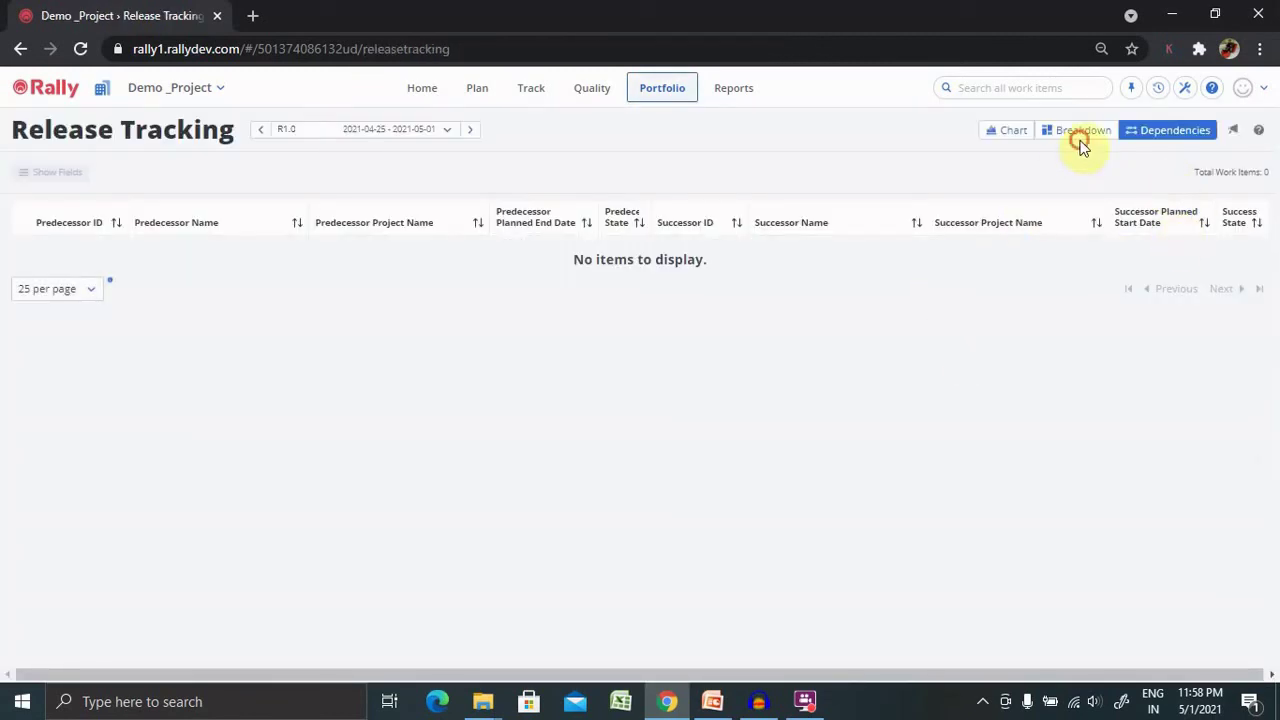
pyautogui.click(1084, 135)
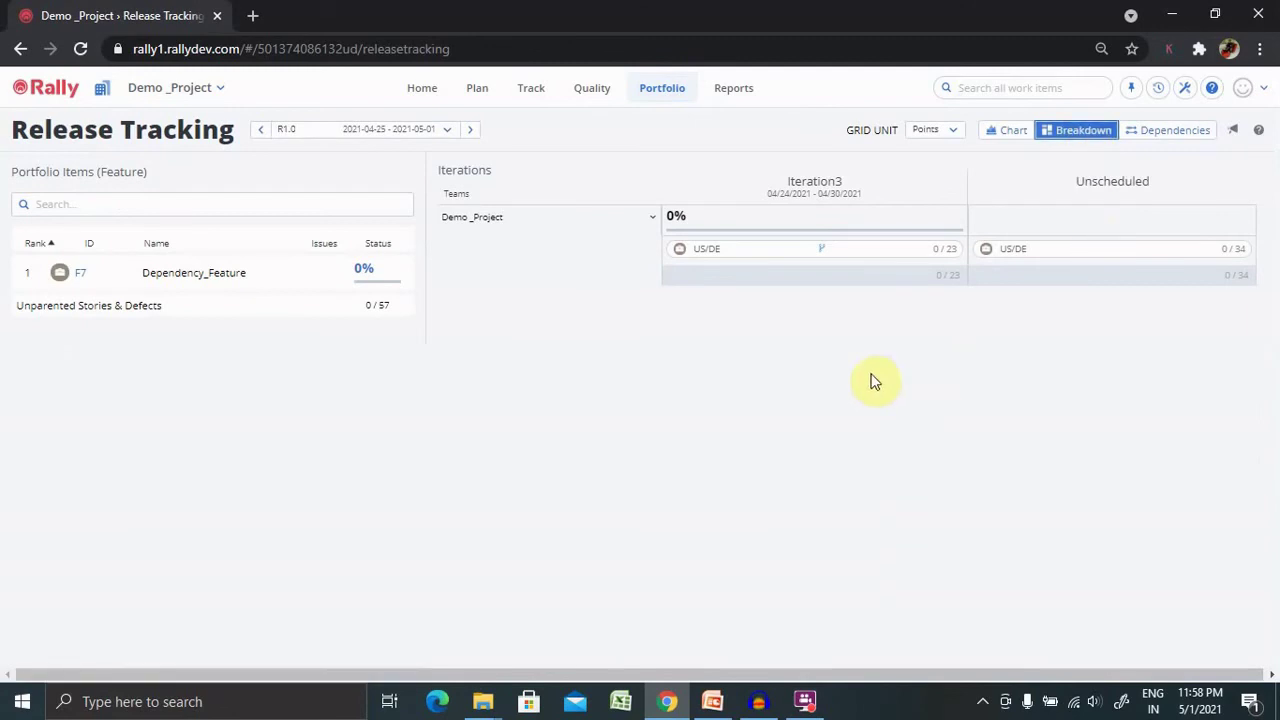
pyautogui.click(395, 137)
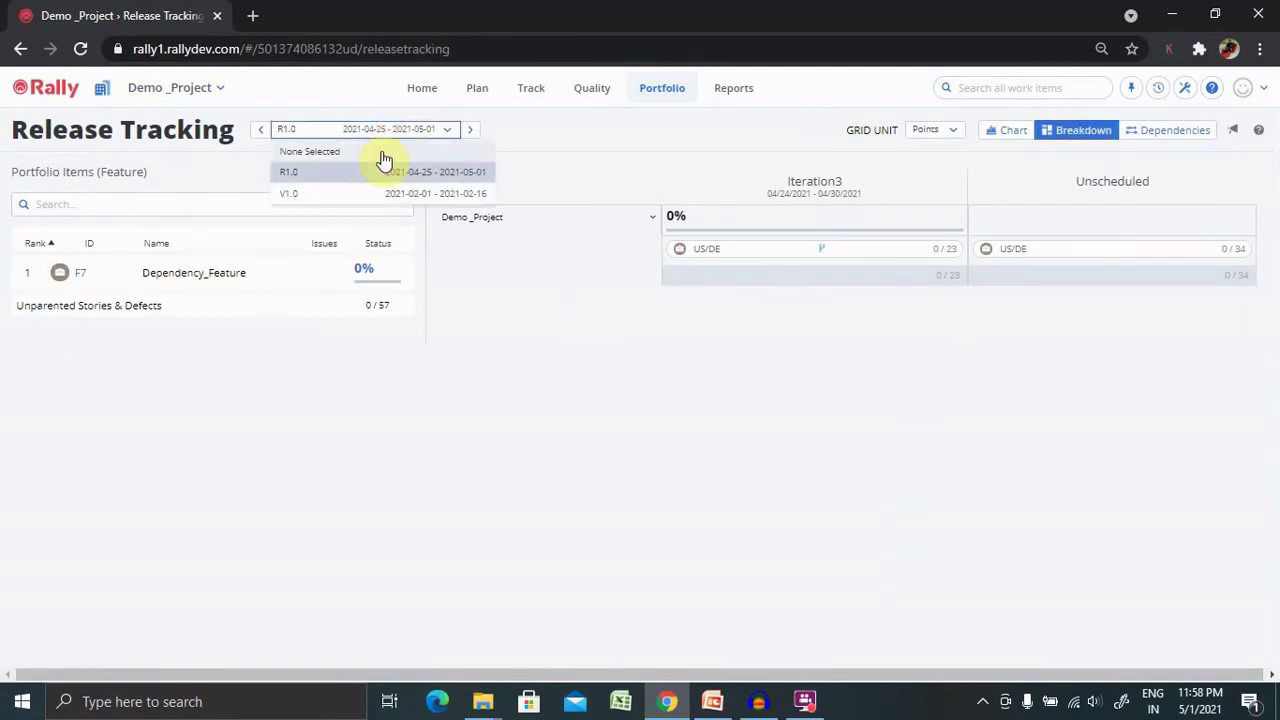
pyautogui.click(331, 178)
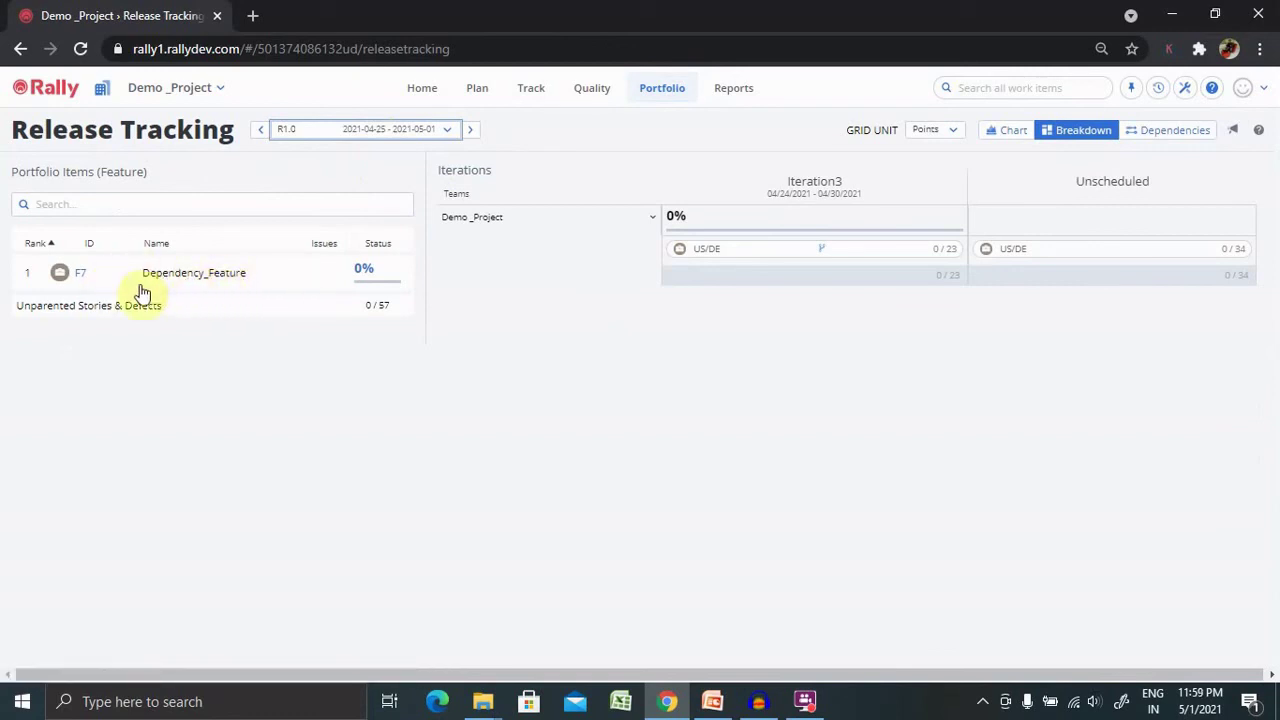
pyautogui.click(66, 276)
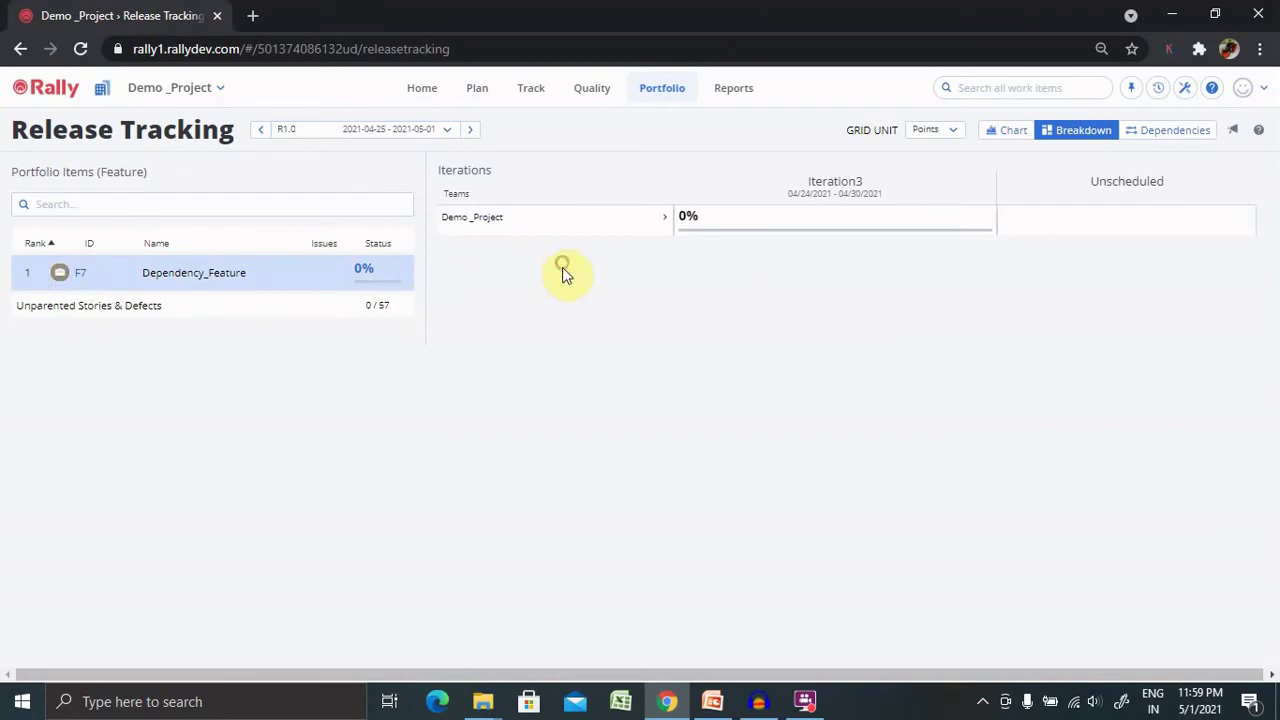
# Change the tracked release to V1.0 and view the unparented stories and defects in its unscheduled column.
pyautogui.click(445, 138)
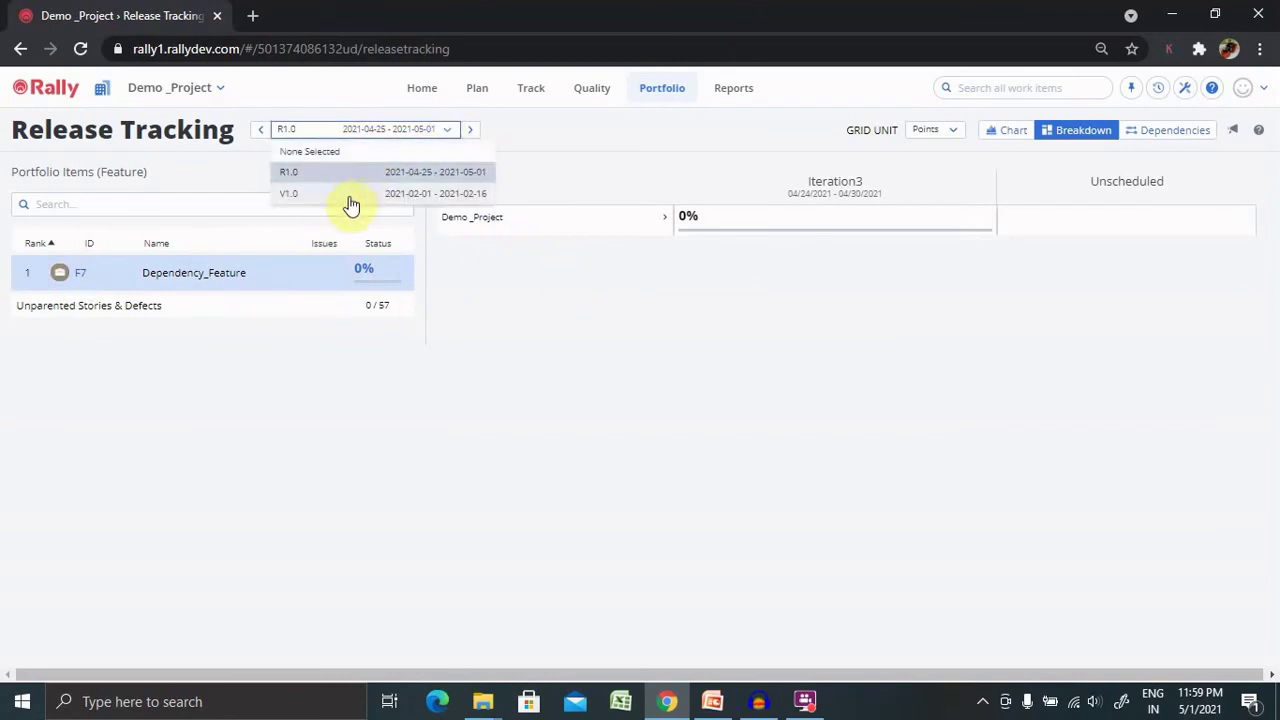
pyautogui.click(346, 194)
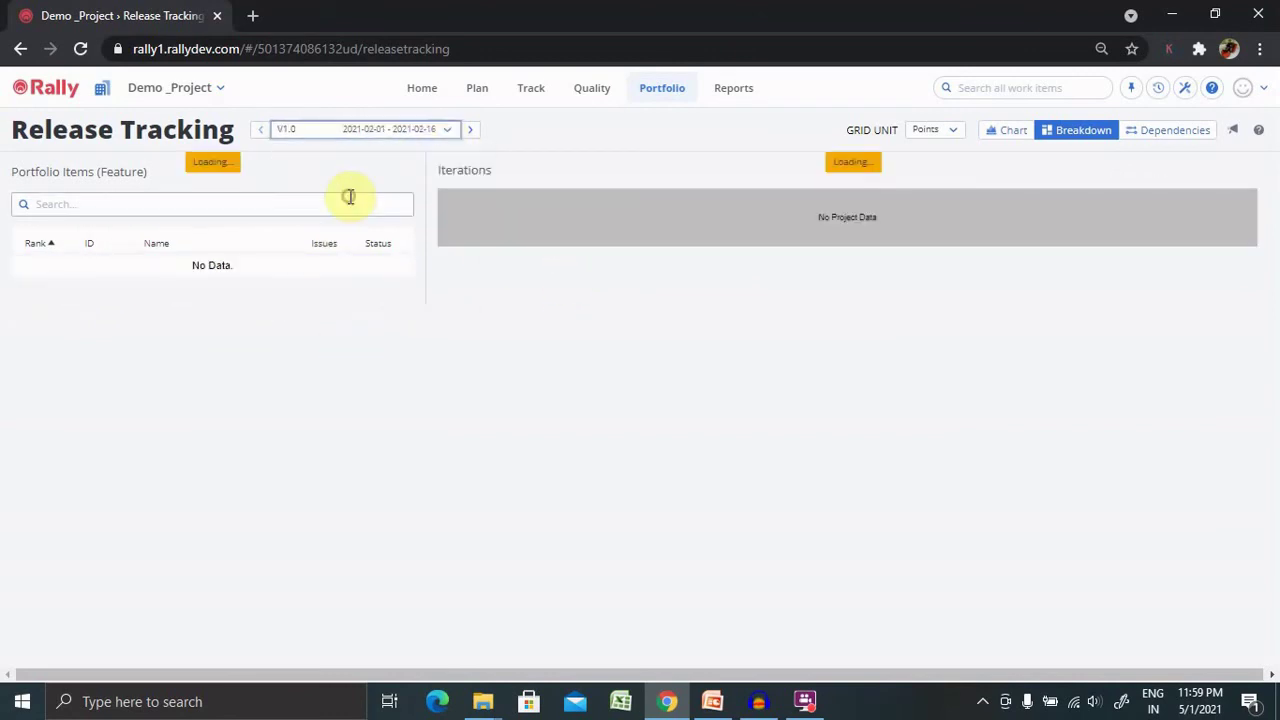
pyautogui.click(380, 134)
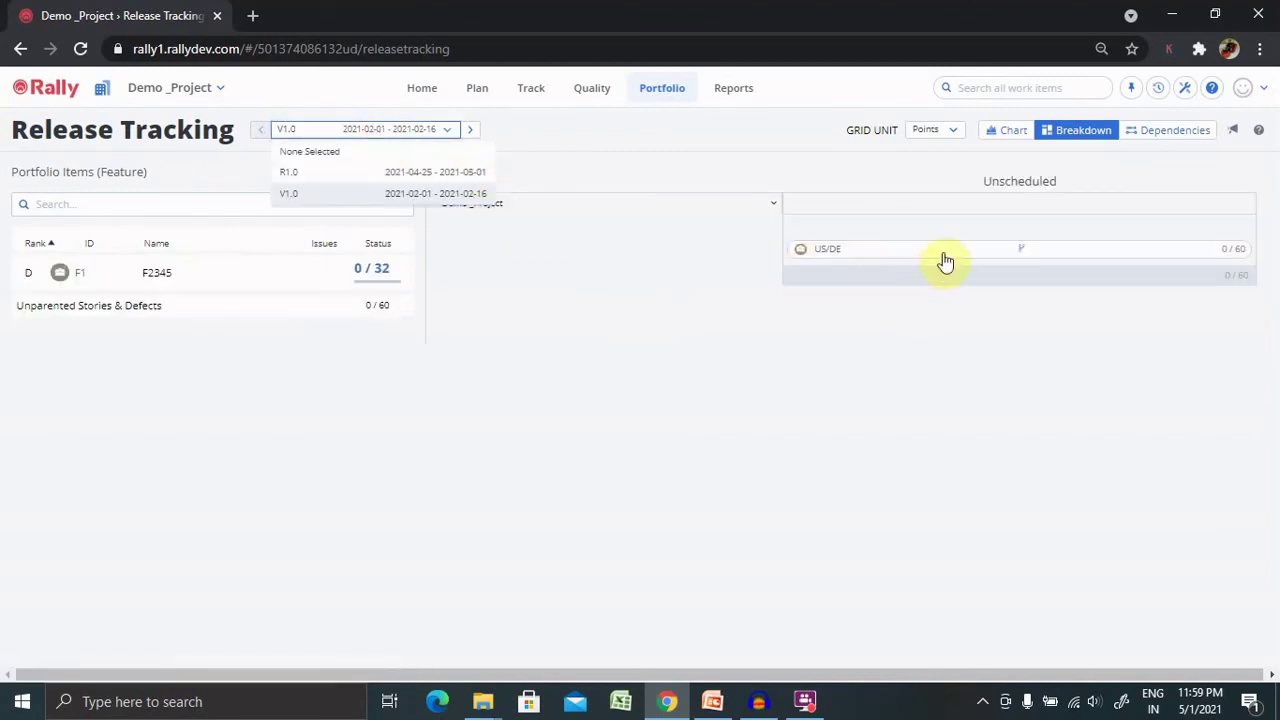
pyautogui.click(824, 258)
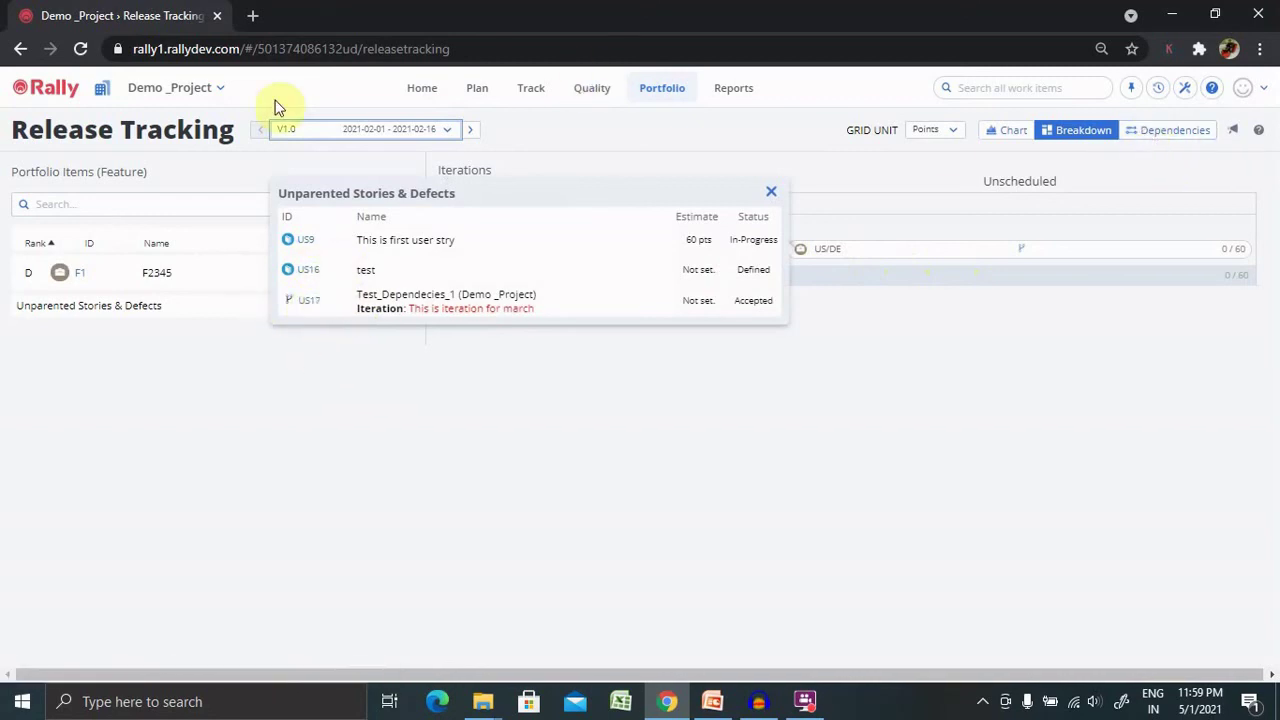
# Reload Release Tracking, check the dependencies view for V1.0, and return to the breakdown view.
pyautogui.click(80, 48)
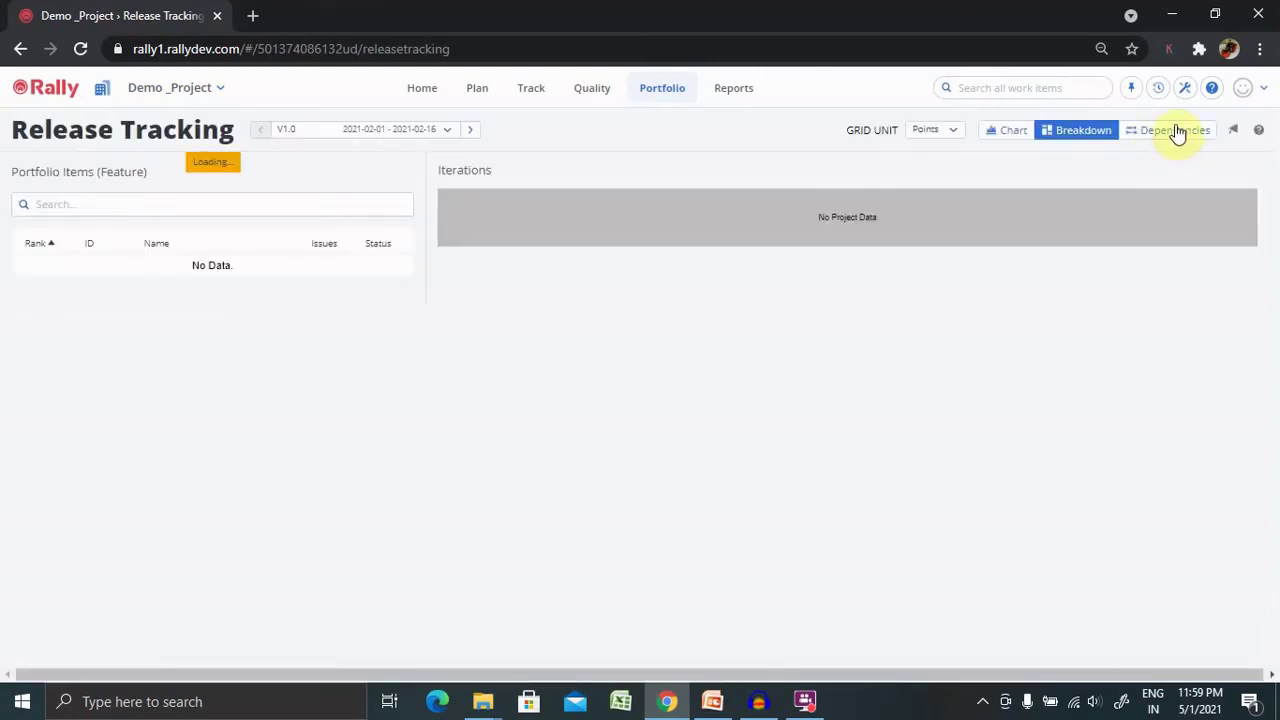
pyautogui.click(1174, 131)
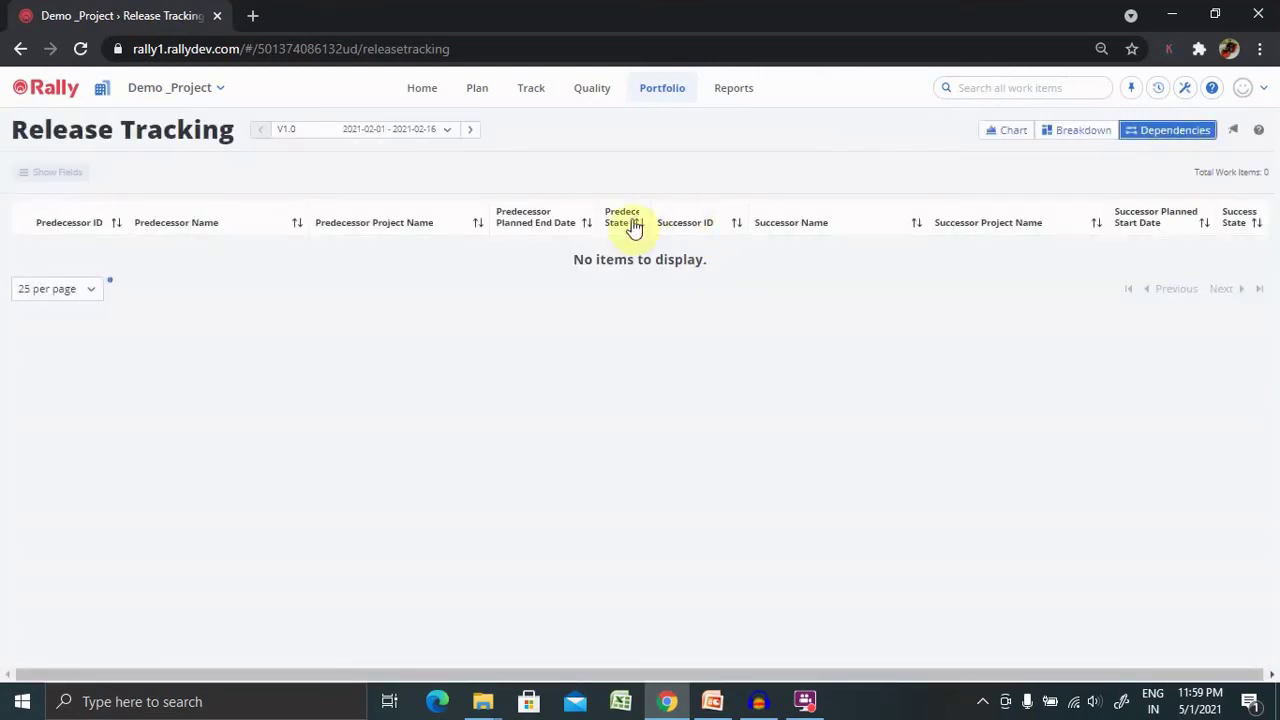
pyautogui.click(1090, 134)
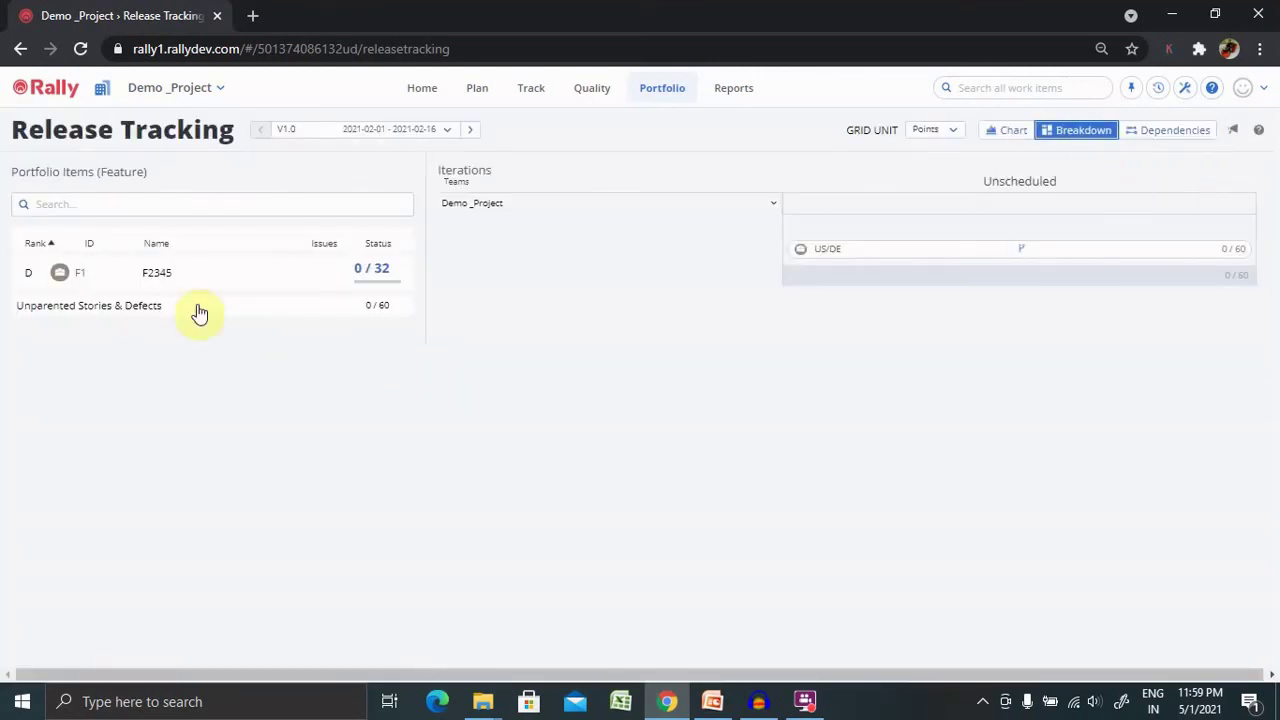